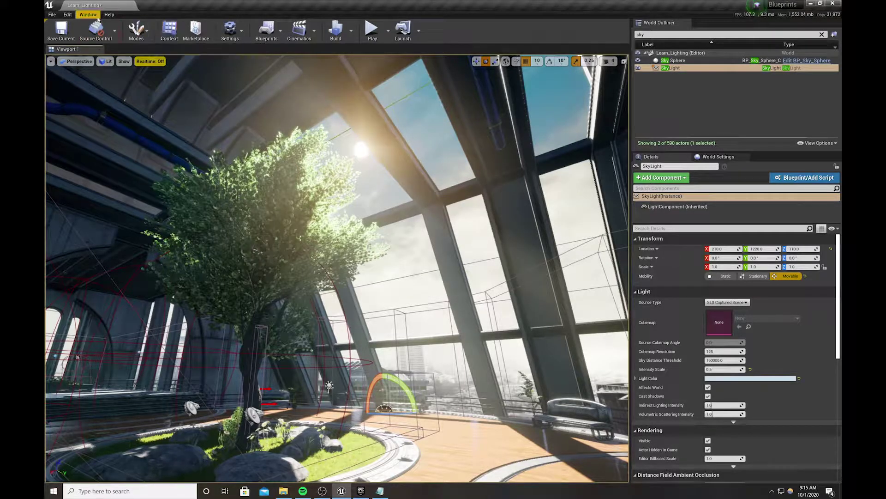
Place an Exponential Height Fog actor from the visual effects actors into the level near the tree
{"action": "left_click", "coordinate": [88, 15]}
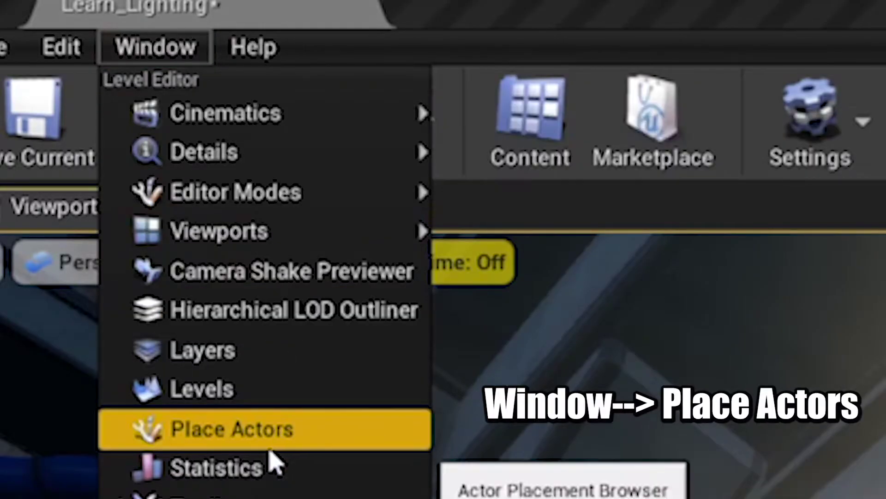
{"action": "left_click", "coordinate": [269, 449]}
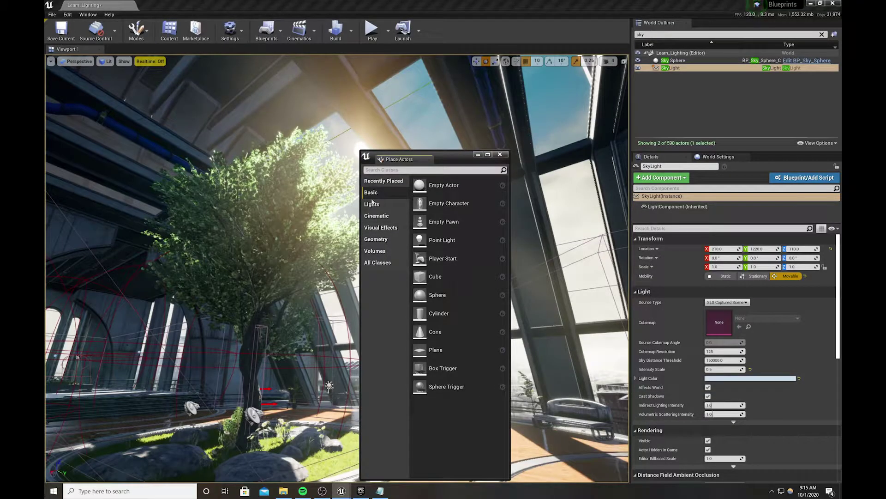
{"action": "left_click", "coordinate": [381, 228]}
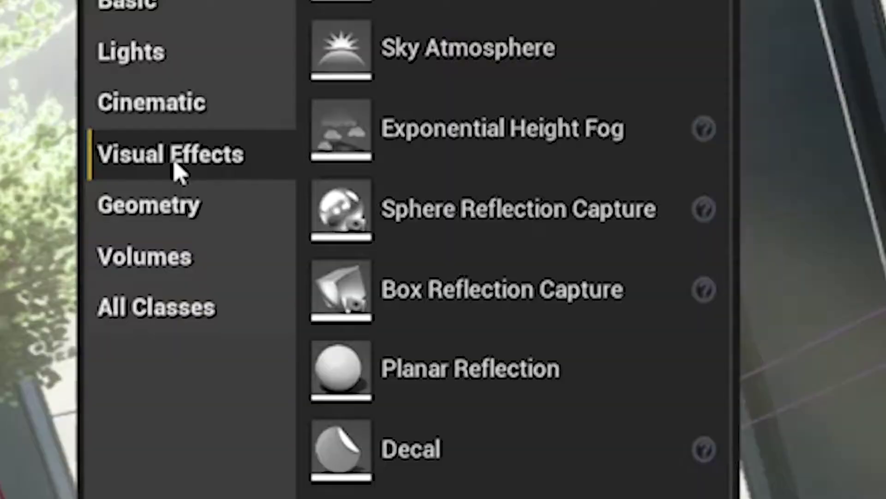
{"action": "left_click_drag", "start_coordinate": [429, 144], "coordinate": [272, 258]}
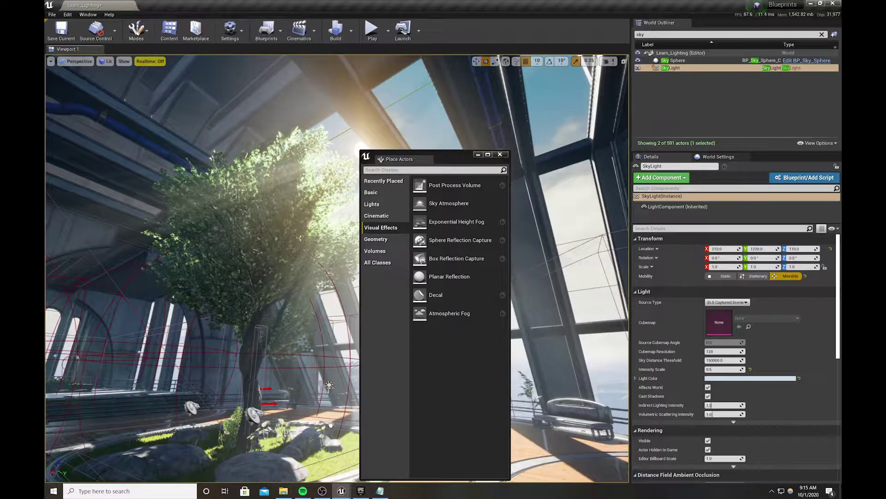
{"action": "left_click_drag", "start_coordinate": [329, 422], "coordinate": [328, 421]}
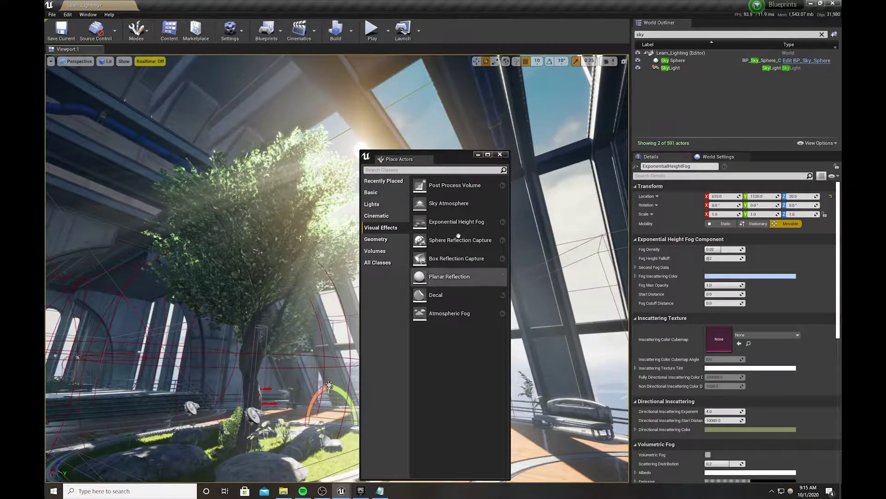
Close the actor placement browser and move the fog actor to X 300, Y 1120, Z 200
{"action": "left_click", "coordinate": [500, 154]}
{"action": "left_click", "coordinate": [476, 62]}
{"action": "left_click_drag", "start_coordinate": [329, 406], "coordinate": [347, 392]}
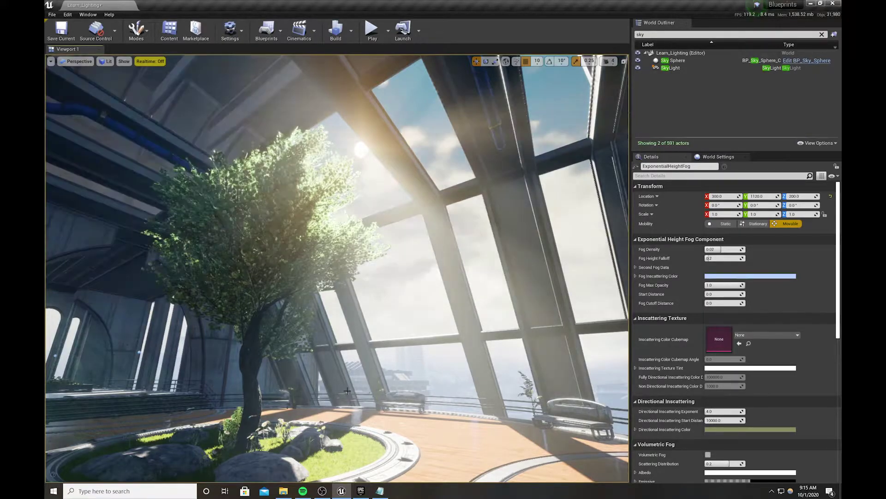
{"action": "key", "text": "g"}
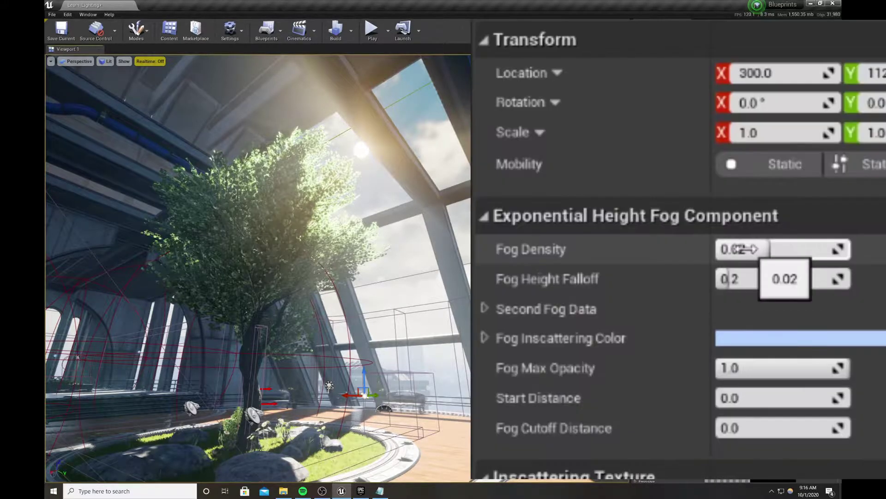
Set the fog density to 0.01381 and try fog height falloff values of 2.0, 1.0 and 0.5
{"action": "mouse_move", "coordinate": [750, 249]}
{"action": "left_mouse_down"}
{"action": "mouse_move", "coordinate": [851, 249]}
{"action": "mouse_move", "coordinate": [736, 248]}
{"action": "mouse_move", "coordinate": [752, 248]}
{"action": "left_mouse_up"}
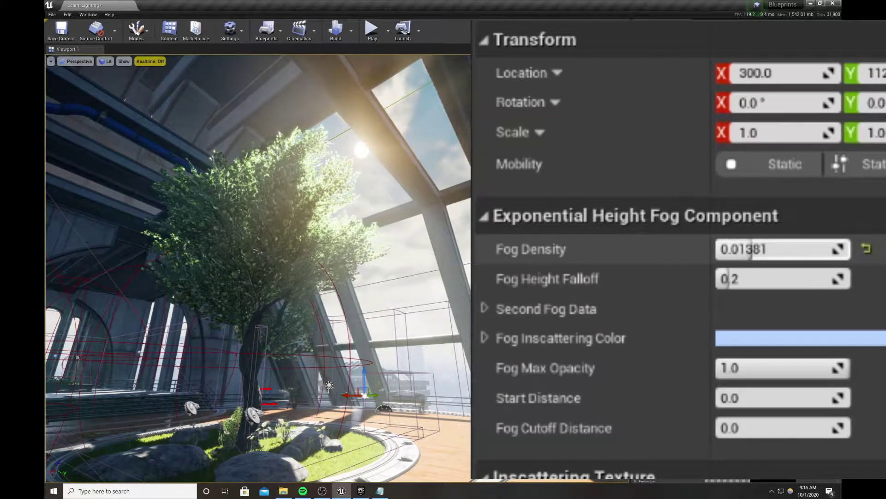
{"action": "left_click_drag", "start_coordinate": [743, 276], "coordinate": [713, 278]}
{"action": "left_click", "coordinate": [712, 278]}
{"action": "type", "text": "2.0"}
{"action": "key", "text": "Return"}
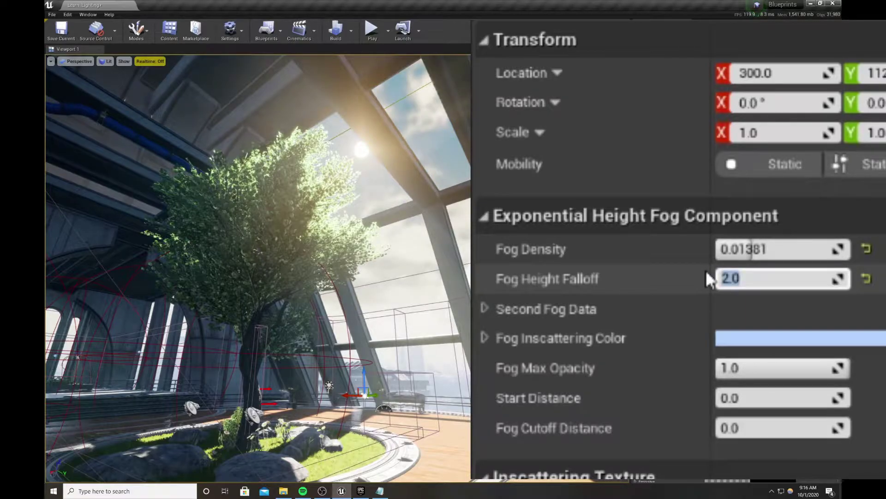
{"action": "type", "text": "1.0"}
{"action": "key", "text": "Return"}
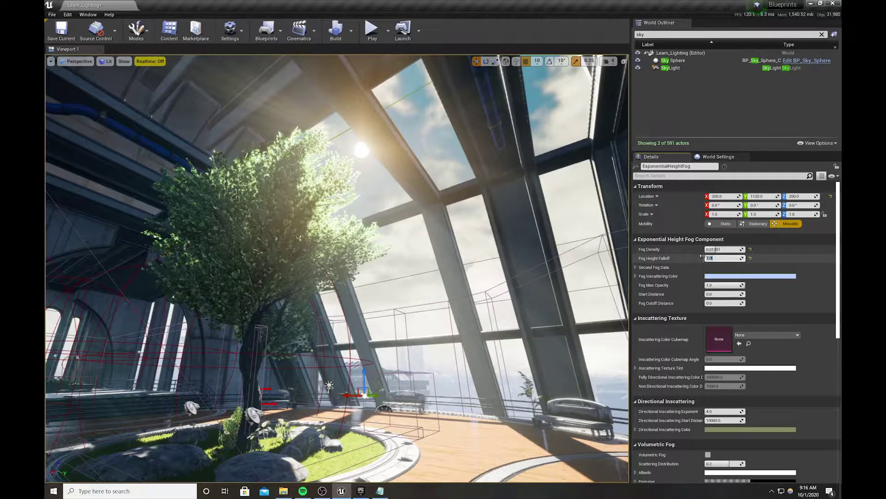
{"action": "left_click", "coordinate": [713, 258]}
{"action": "type", "text": "0.5"}
{"action": "key", "text": "Return"}
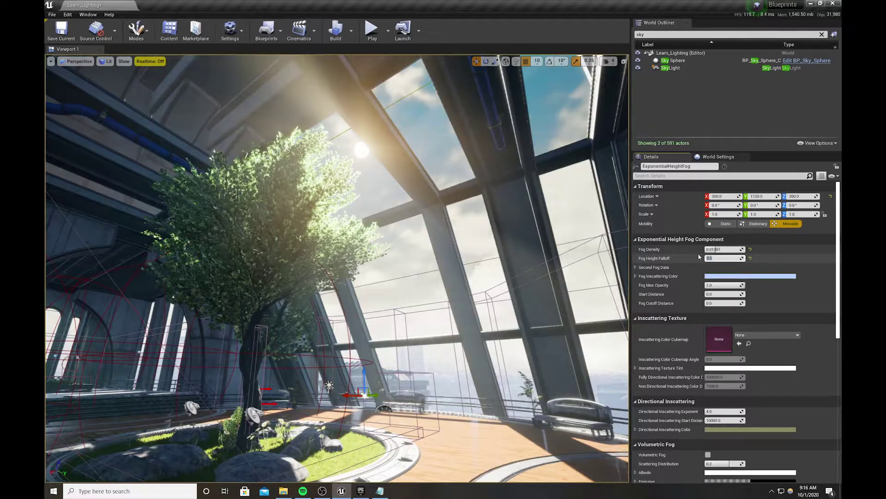
Check the second fog data settings and give the fog inscattering color a brightness value of 0.85
{"action": "left_click", "coordinate": [635, 267]}
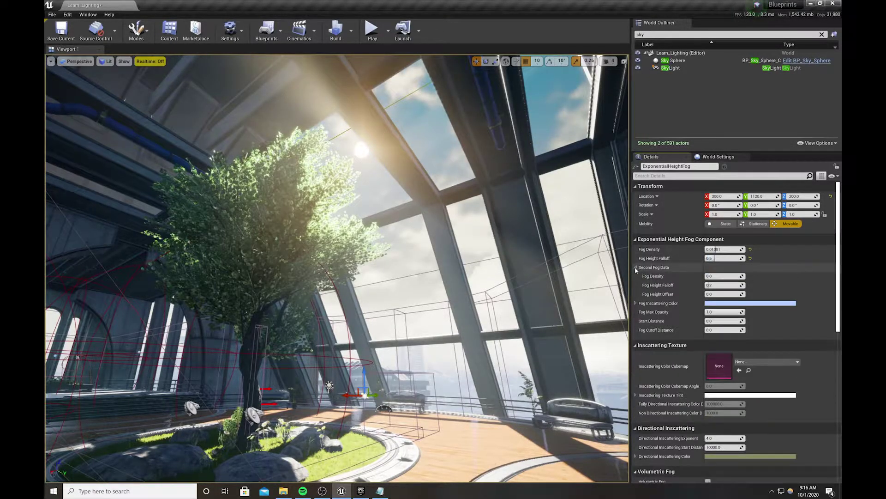
{"action": "left_click", "coordinate": [636, 267]}
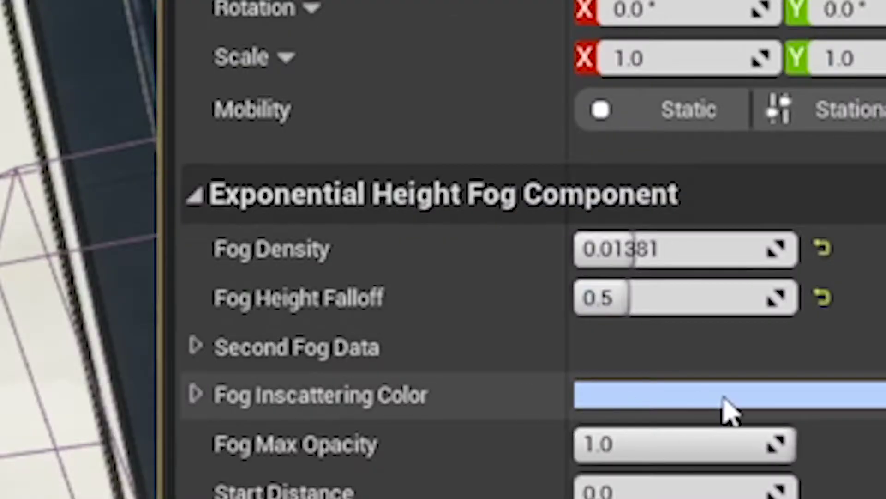
{"action": "left_click", "coordinate": [733, 278]}
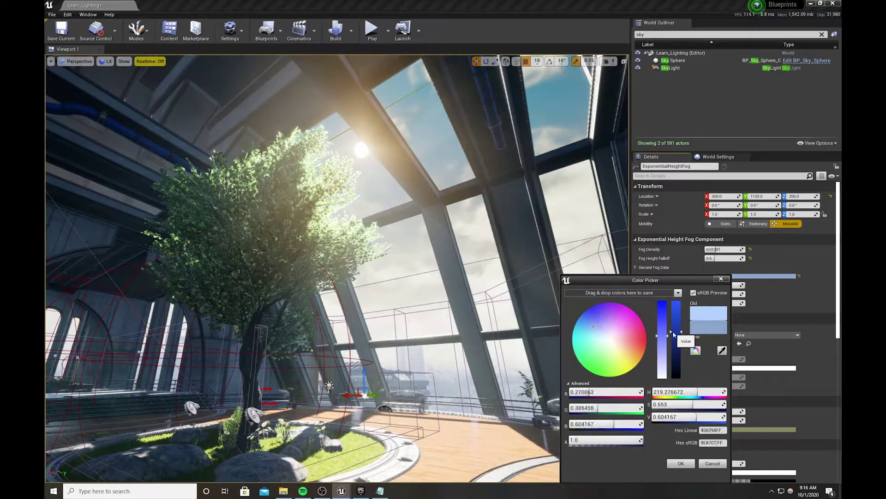
{"action": "mouse_move", "coordinate": [684, 342]}
{"action": "left_mouse_down"}
{"action": "mouse_move", "coordinate": [684, 356]}
{"action": "mouse_move", "coordinate": [684, 313]}
{"action": "left_mouse_up"}
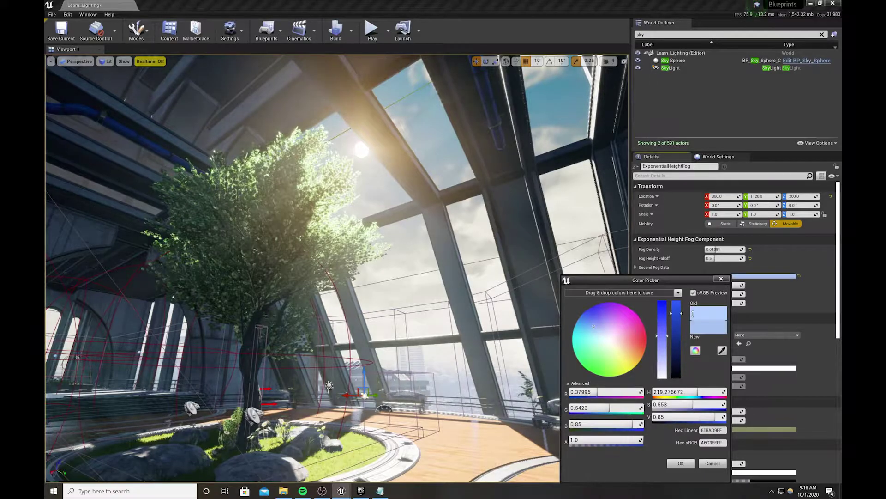
{"action": "right_click_drag", "start_coordinate": [417, 383], "coordinate": [518, 386]}
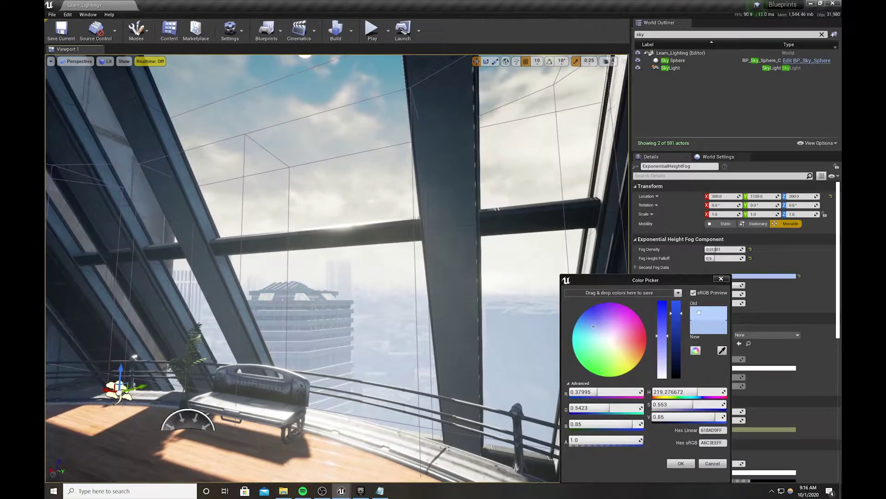
{"action": "left_click", "coordinate": [681, 463]}
Try a fog height falloff of 2 and examine the buildings outside the windows
{"action": "left_click", "coordinate": [716, 259]}
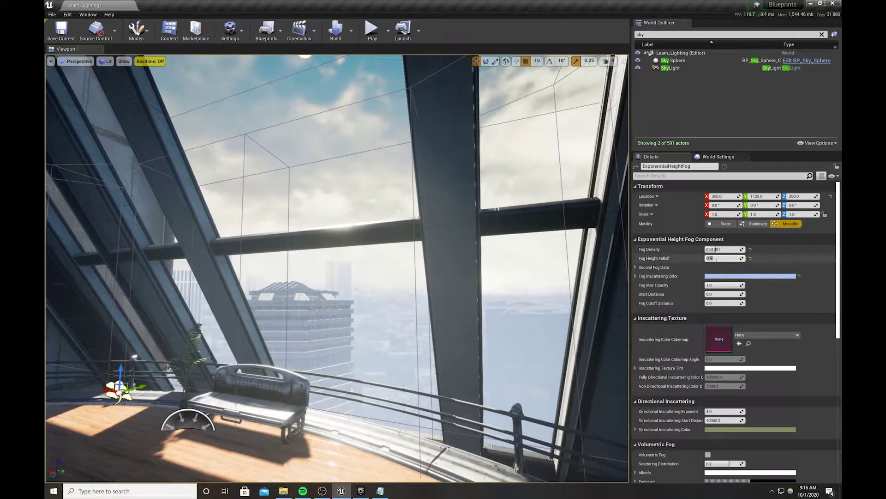
{"action": "type", "text": "2"}
{"action": "key", "text": "Return"}
{"action": "right_click_drag", "start_coordinate": [337, 268], "coordinate": [387, 272]}
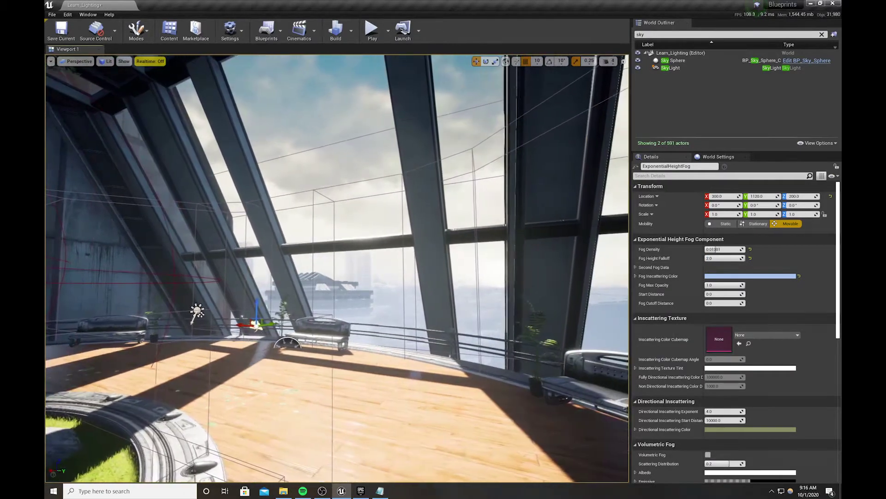
Darken the blue fog inscattering color to a brightness value of 0.5625
{"action": "left_click", "coordinate": [734, 276]}
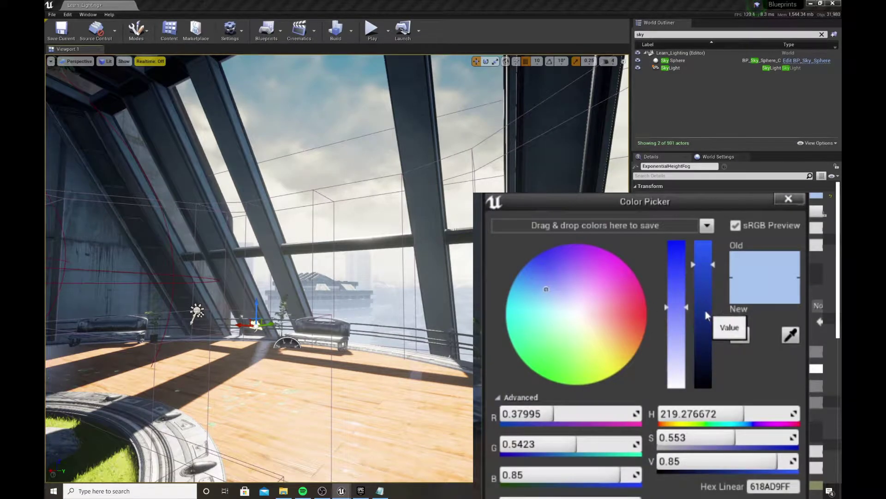
{"action": "mouse_move", "coordinate": [706, 315]}
{"action": "left_mouse_down"}
{"action": "mouse_move", "coordinate": [711, 398]}
{"action": "mouse_move", "coordinate": [709, 206]}
{"action": "mouse_move", "coordinate": [704, 379]}
{"action": "mouse_move", "coordinate": [703, 291]}
{"action": "mouse_move", "coordinate": [703, 363]}
{"action": "mouse_move", "coordinate": [702, 323]}
{"action": "left_mouse_up"}
{"action": "mouse_move", "coordinate": [674, 349]}
{"action": "left_mouse_down"}
{"action": "mouse_move", "coordinate": [671, 311]}
{"action": "mouse_move", "coordinate": [668, 363]}
{"action": "mouse_move", "coordinate": [669, 339]}
{"action": "left_mouse_up"}
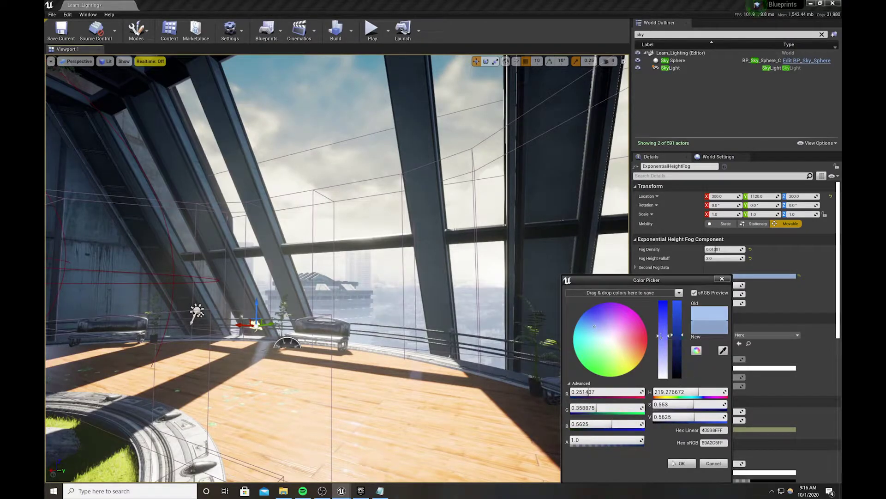
{"action": "left_click", "coordinate": [707, 463]}
Set the fog height falloff to 0.5 and check the effect across the room
{"action": "left_click", "coordinate": [717, 259]}
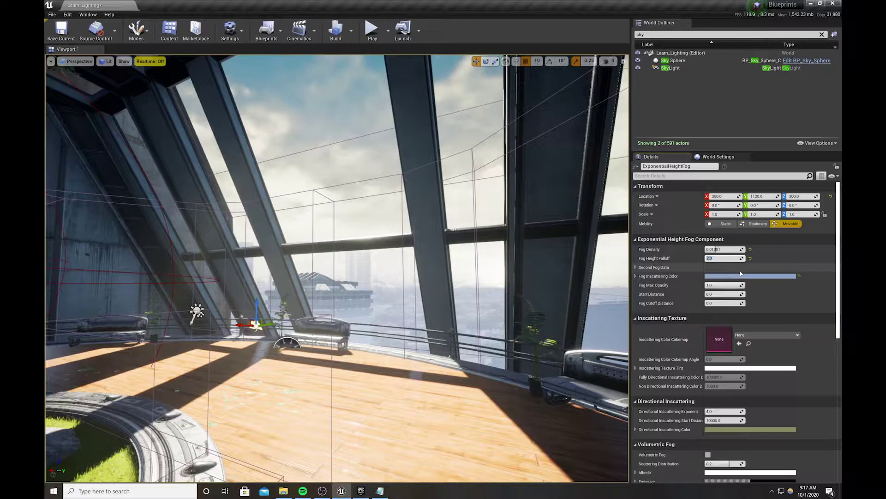
{"action": "type", "text": ".5"}
{"action": "key", "text": "Return"}
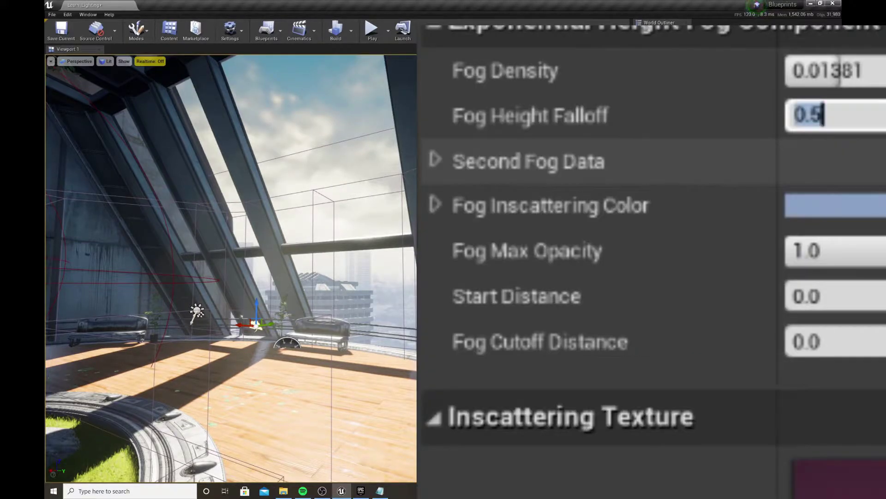
{"action": "key", "text": "s"}
{"action": "mouse_move", "coordinate": [323, 267]}
{"action": "right_mouse_down"}
{"action": "mouse_move", "coordinate": [298, 267]}
{"action": "mouse_move", "coordinate": [309, 265]}
{"action": "right_mouse_up"}
Try a fog density of 2 and examine the haze around the tree and windows
{"action": "left_click", "coordinate": [723, 250]}
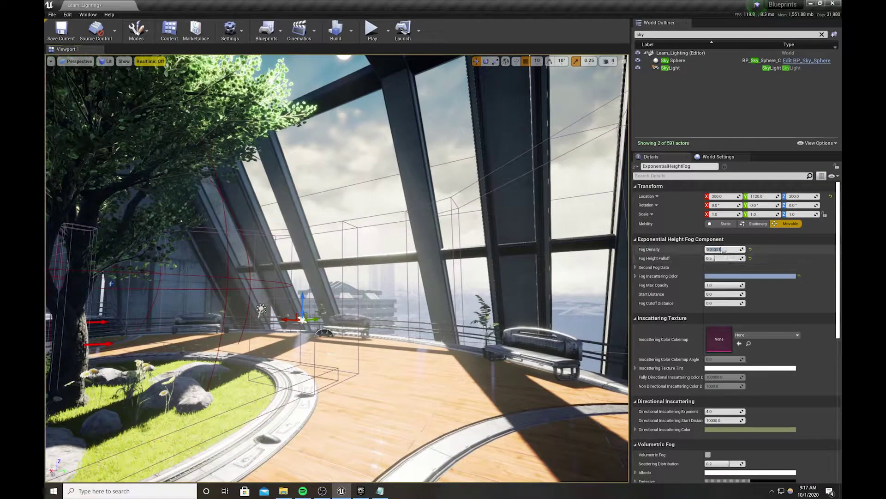
{"action": "type", "text": "2"}
{"action": "key", "text": "Return"}
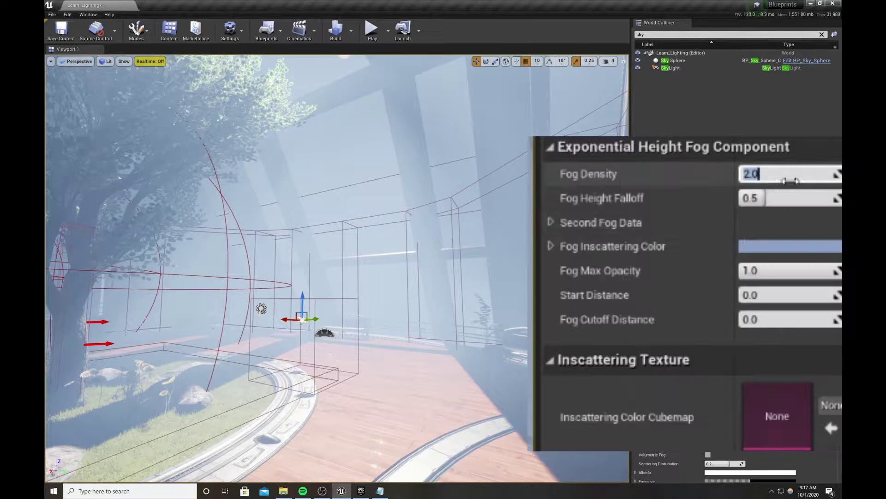
{"action": "mouse_move", "coordinate": [413, 330]}
{"action": "right_mouse_down"}
{"action": "mouse_move", "coordinate": [404, 325]}
{"action": "mouse_move", "coordinate": [410, 314]}
{"action": "mouse_move", "coordinate": [403, 321]}
{"action": "right_mouse_up"}
{"action": "key", "text": "s"}
{"action": "key", "text": "w"}
Try progressively lower fog densities of 1, 0.5 and 0.3
{"action": "left_click", "coordinate": [716, 249]}
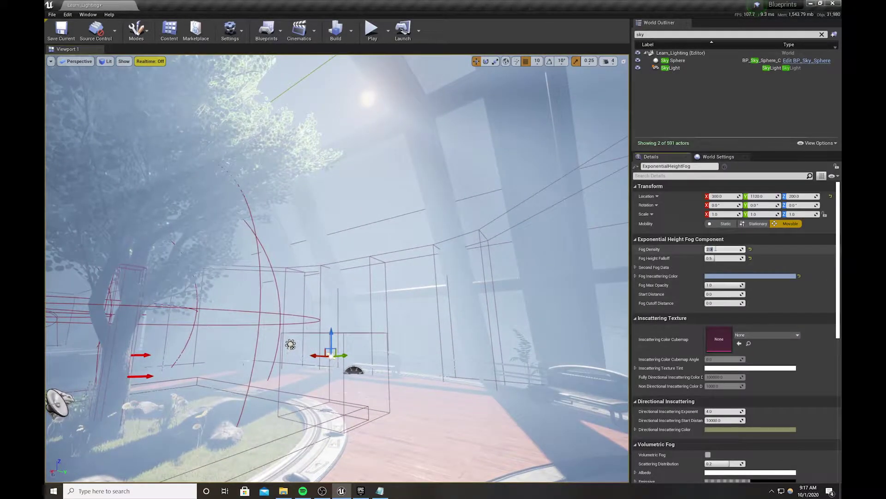
{"action": "type", "text": "1"}
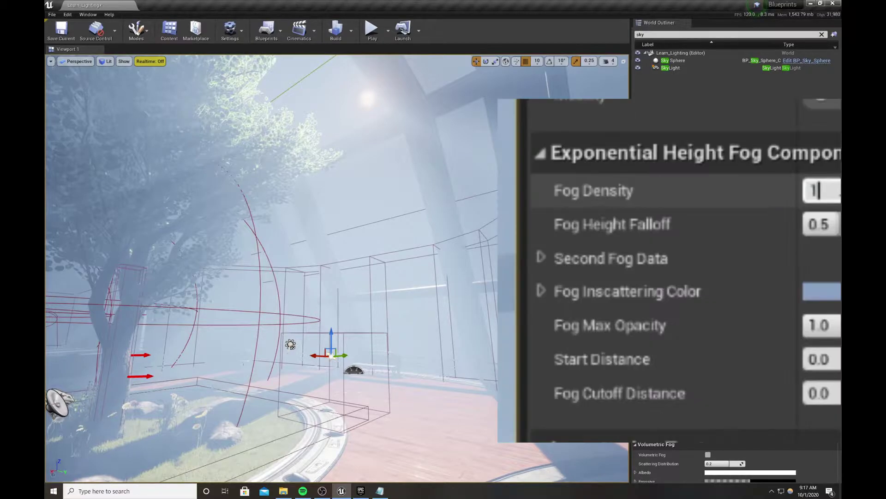
{"action": "key", "text": "Return"}
{"action": "type", "text": ".5"}
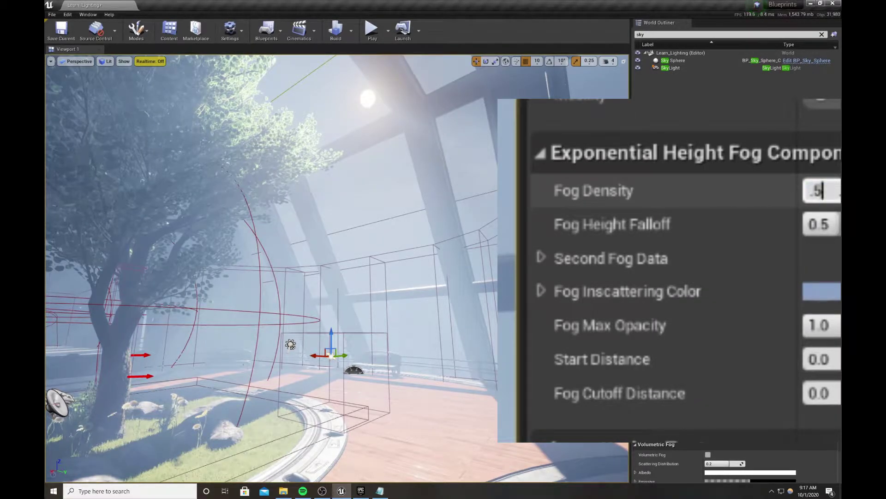
{"action": "key", "text": "Return"}
{"action": "key", "text": "BackSpace"}
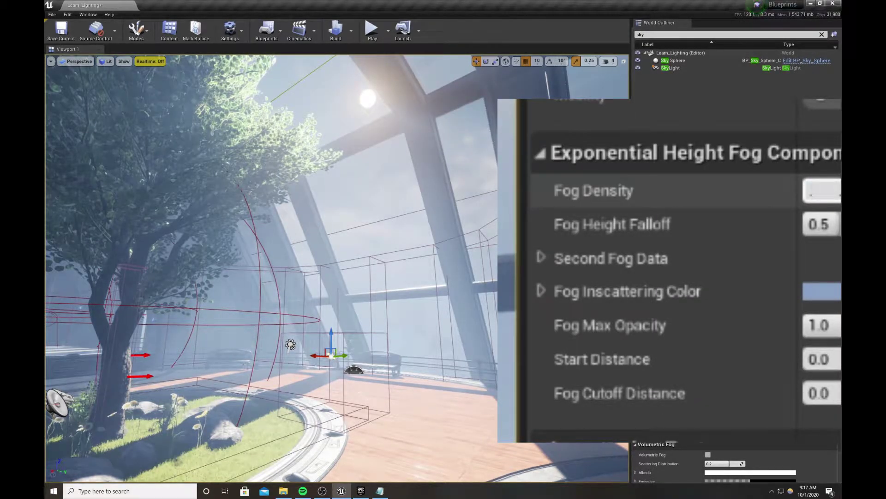
{"action": "type", "text": ".3"}
{"action": "key", "text": "Return"}
Lower the fog density to 0.2, check the room, and reduce it further to 0.1
{"action": "key", "text": "BackSpace"}
{"action": "type", "text": ".2"}
{"action": "key", "text": "Return"}
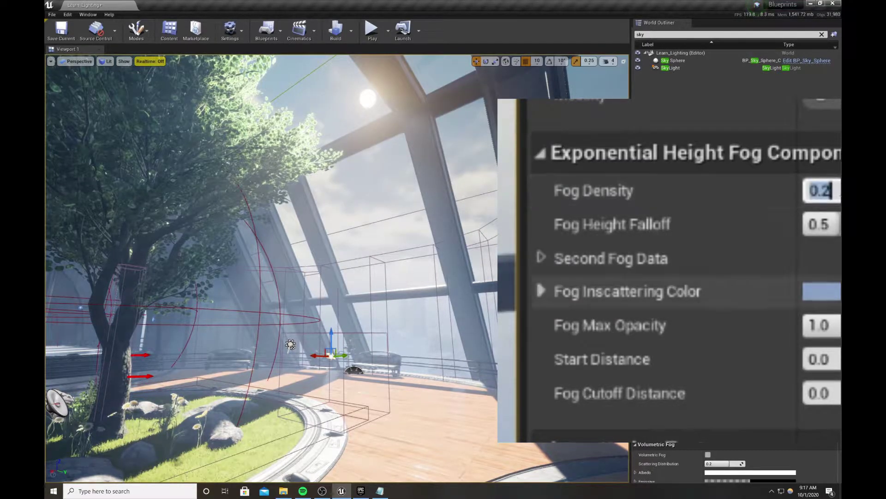
{"action": "right_click_drag", "start_coordinate": [272, 359], "coordinate": [291, 349]}
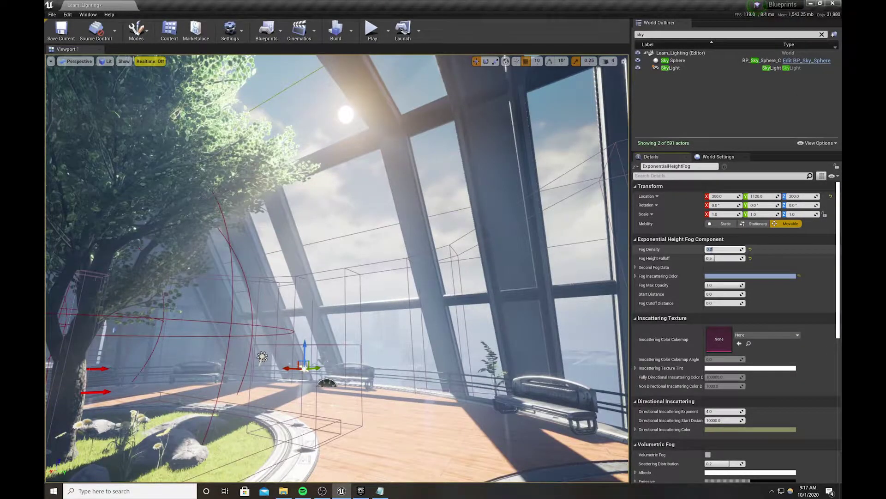
{"action": "type", "text": "0.1"}
{"action": "mouse_move", "coordinate": [512, 292]}
{"action": "right_mouse_down"}
{"action": "mouse_move", "coordinate": [505, 306]}
{"action": "mouse_move", "coordinate": [512, 292]}
{"action": "right_mouse_up"}
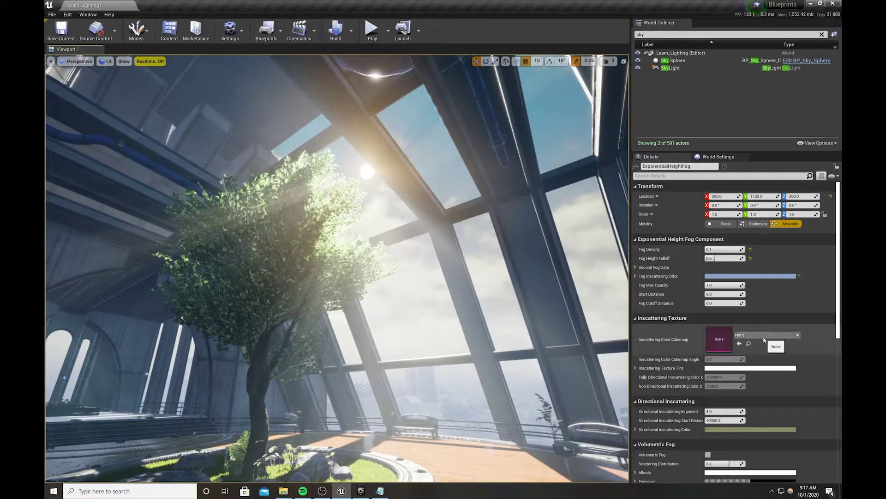
Enable Volumetric Fog on the fog actor, switching it off and on again to compare the light shafts
{"action": "scroll", "coordinate": [746, 331], "scroll_direction": "down", "scroll_amount": 1}
{"action": "scroll", "coordinate": [746, 331], "scroll_direction": "down", "scroll_amount": 2}
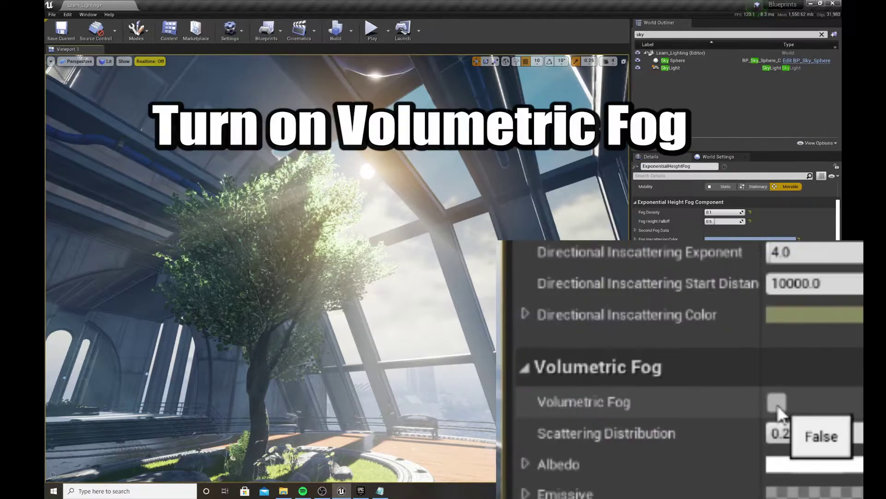
{"action": "left_click", "coordinate": [708, 418]}
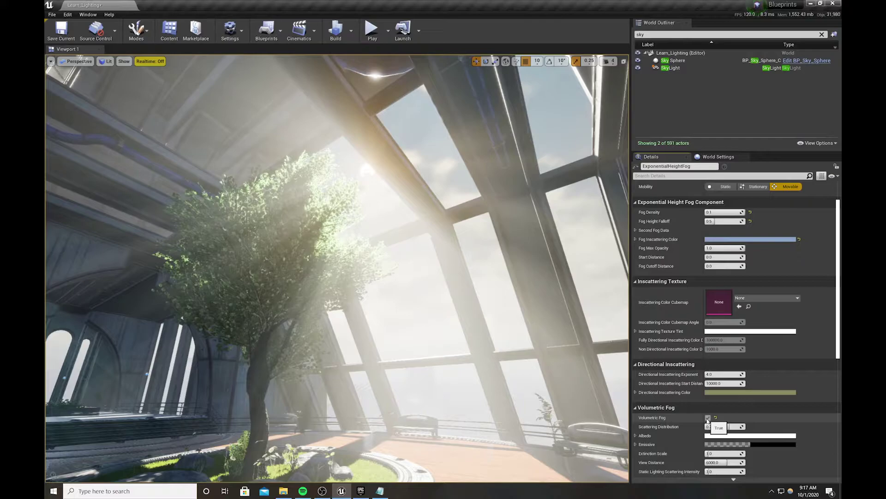
{"action": "left_click", "coordinate": [708, 420]}
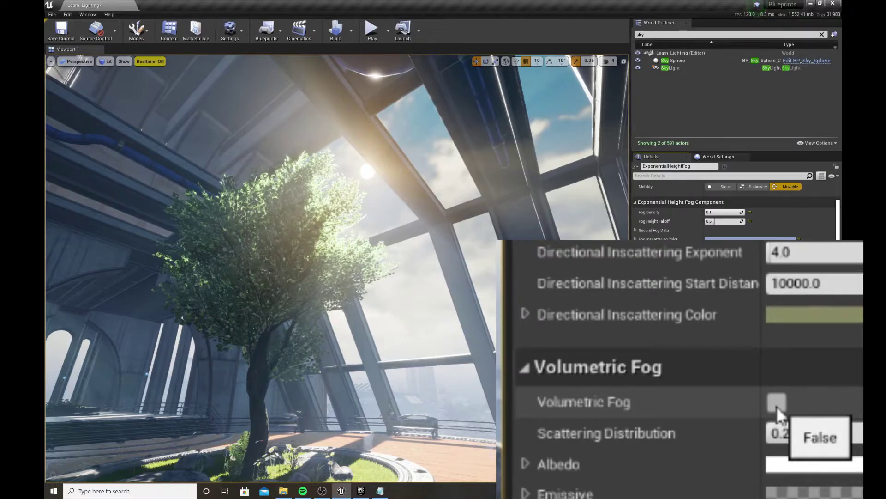
{"action": "left_click", "coordinate": [709, 419]}
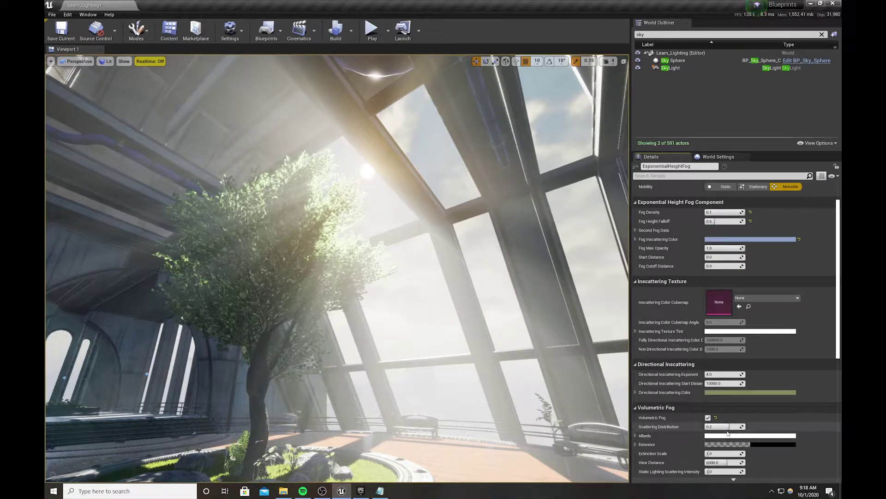
Try a different scattering distribution and a pale green albedo for the volumetric fog
{"action": "mouse_move", "coordinate": [721, 427]}
{"action": "left_mouse_down"}
{"action": "mouse_move", "coordinate": [757, 427]}
{"action": "mouse_move", "coordinate": [687, 427]}
{"action": "mouse_move", "coordinate": [775, 427]}
{"action": "mouse_move", "coordinate": [725, 427]}
{"action": "mouse_move", "coordinate": [736, 427]}
{"action": "left_mouse_up"}
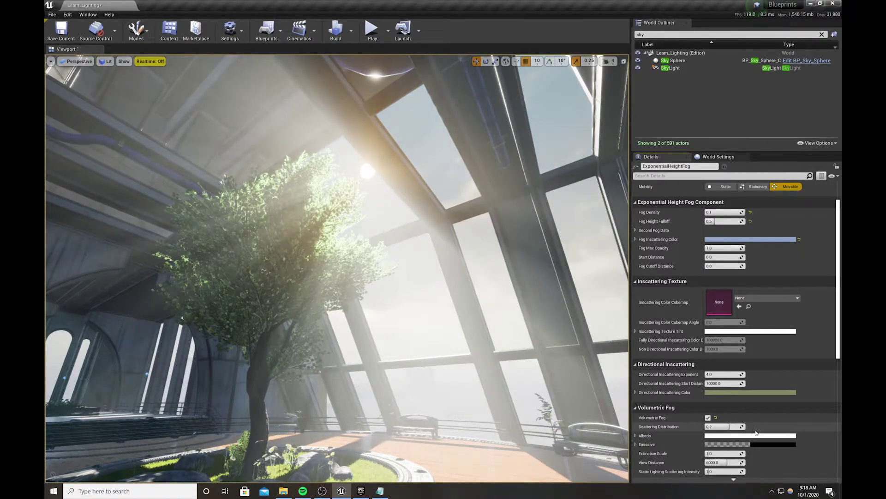
{"action": "left_click", "coordinate": [756, 434]}
{"action": "mouse_move", "coordinate": [601, 312]}
{"action": "left_mouse_down"}
{"action": "mouse_move", "coordinate": [675, 320]}
{"action": "mouse_move", "coordinate": [616, 254]}
{"action": "mouse_move", "coordinate": [582, 253]}
{"action": "mouse_move", "coordinate": [545, 287]}
{"action": "mouse_move", "coordinate": [560, 341]}
{"action": "left_mouse_up"}
{"action": "left_click_drag", "start_coordinate": [608, 367], "coordinate": [590, 321]}
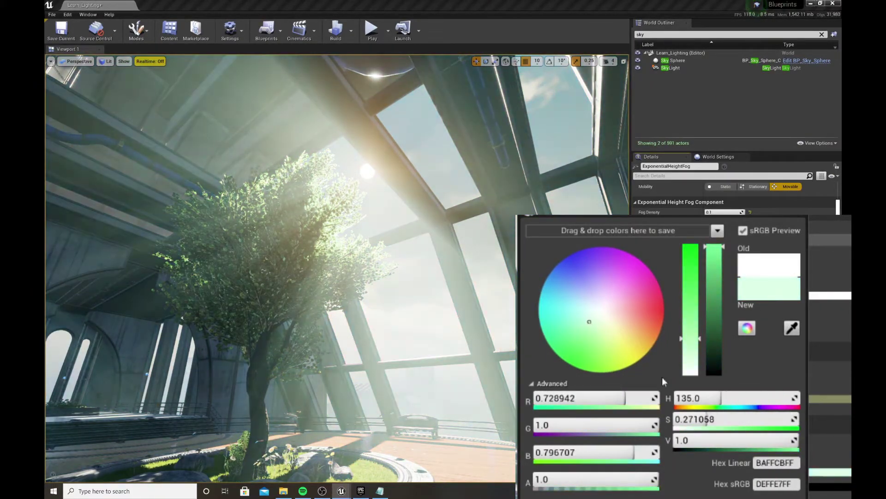
{"action": "left_click", "coordinate": [738, 448]}
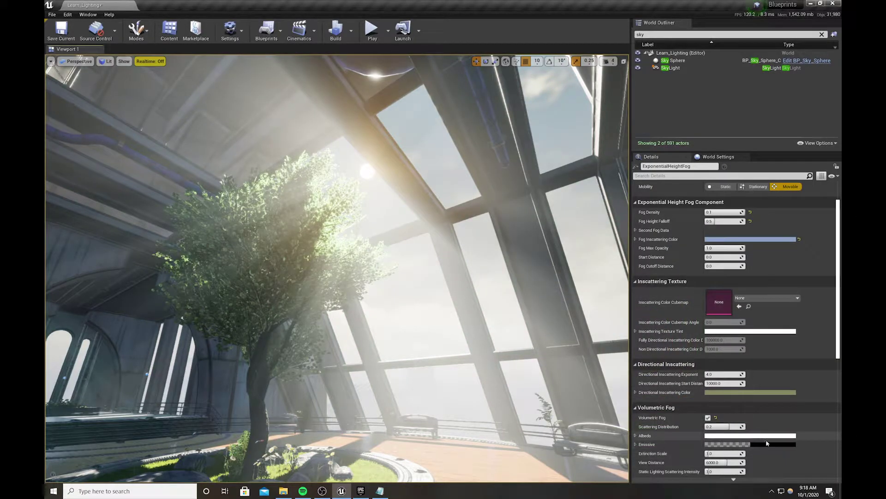
Try a grey emissive color with a value of 0.375 for the volumetric fog
{"action": "left_click", "coordinate": [737, 444]}
{"action": "left_click_drag", "start_coordinate": [710, 364], "coordinate": [711, 324]}
{"action": "left_click_drag", "start_coordinate": [733, 270], "coordinate": [707, 321]}
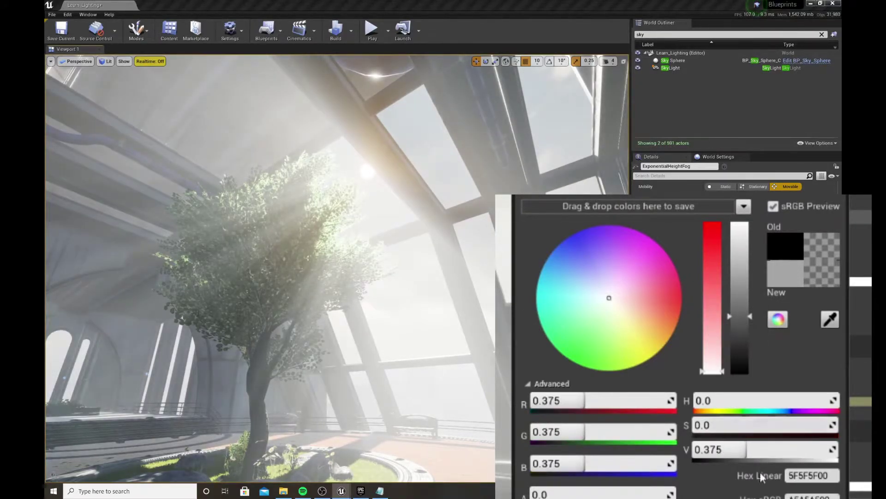
{"action": "key", "text": "Escape"}
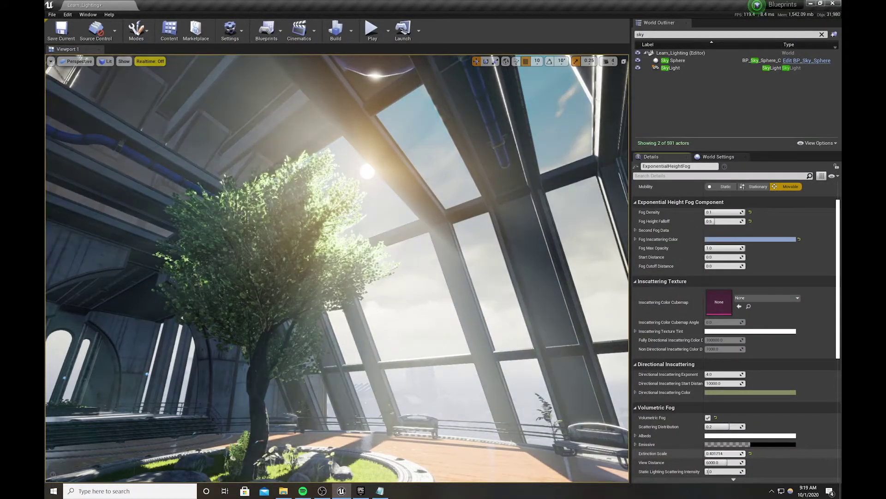
Try different extinction scale and static lighting scattering intensity values for the volumetric fog, resetting both to 1.0
{"action": "mouse_move", "coordinate": [715, 453]}
{"action": "left_mouse_down"}
{"action": "mouse_move", "coordinate": [740, 454]}
{"action": "mouse_move", "coordinate": [716, 454]}
{"action": "mouse_move", "coordinate": [725, 453]}
{"action": "left_mouse_up"}
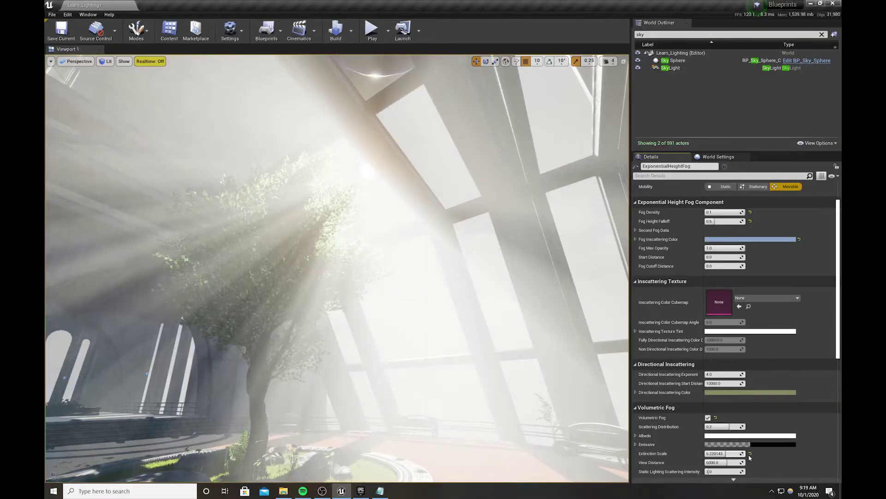
{"action": "left_click", "coordinate": [750, 454]}
{"action": "mouse_move", "coordinate": [723, 462]}
{"action": "left_mouse_down"}
{"action": "mouse_move", "coordinate": [714, 462]}
{"action": "mouse_move", "coordinate": [726, 463]}
{"action": "left_mouse_up"}
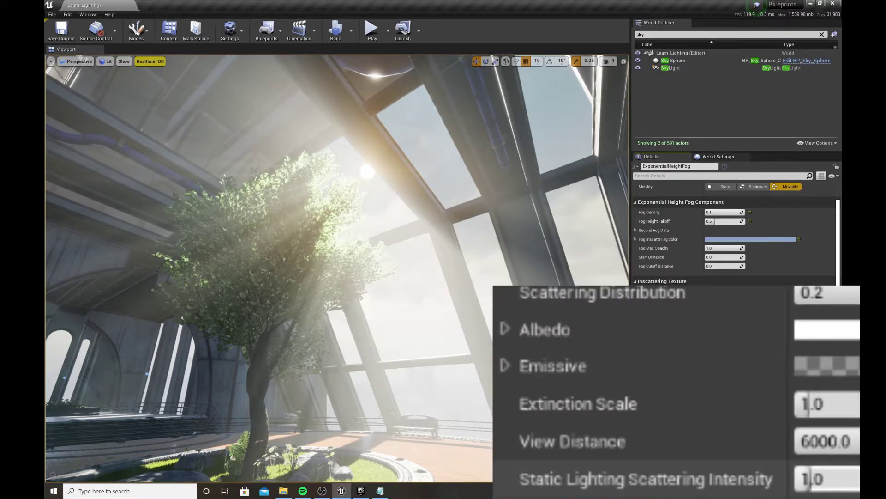
{"action": "mouse_move", "coordinate": [718, 472]}
{"action": "left_mouse_down"}
{"action": "mouse_move", "coordinate": [748, 471]}
{"action": "mouse_move", "coordinate": [713, 471]}
{"action": "left_mouse_up"}
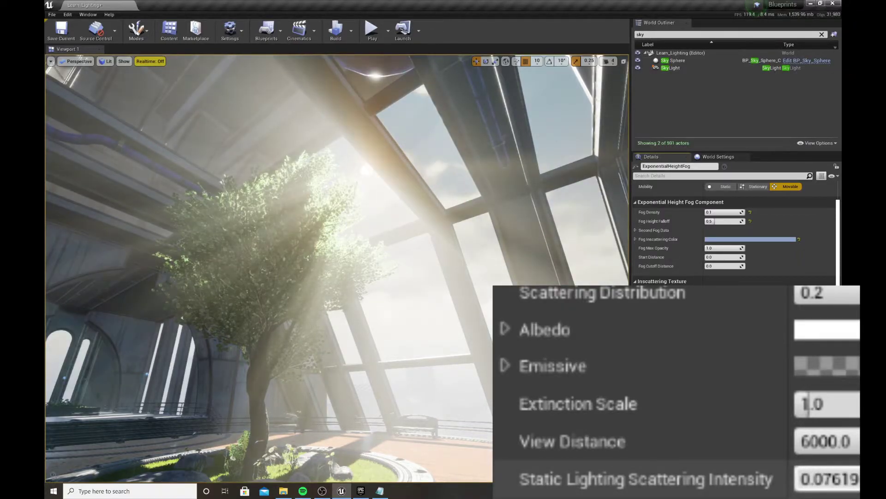
{"action": "left_click", "coordinate": [750, 473]}
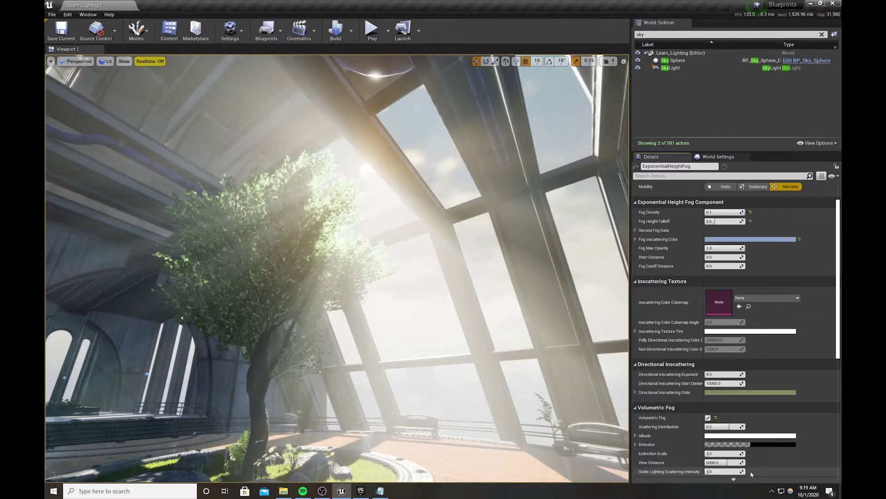
Try a fog density of 0.2 with the editor gizmos hidden from the view of the room
{"action": "right_click_drag", "start_coordinate": [525, 389], "coordinate": [520, 391]}
{"action": "key", "text": "g"}
{"action": "key", "text": "g"}
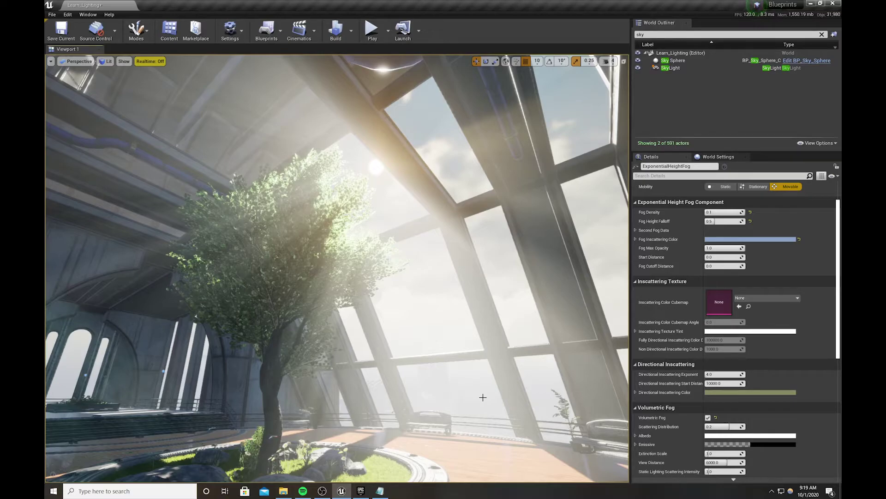
{"action": "left_click", "coordinate": [722, 212]}
{"action": "type", "text": "0.2"}
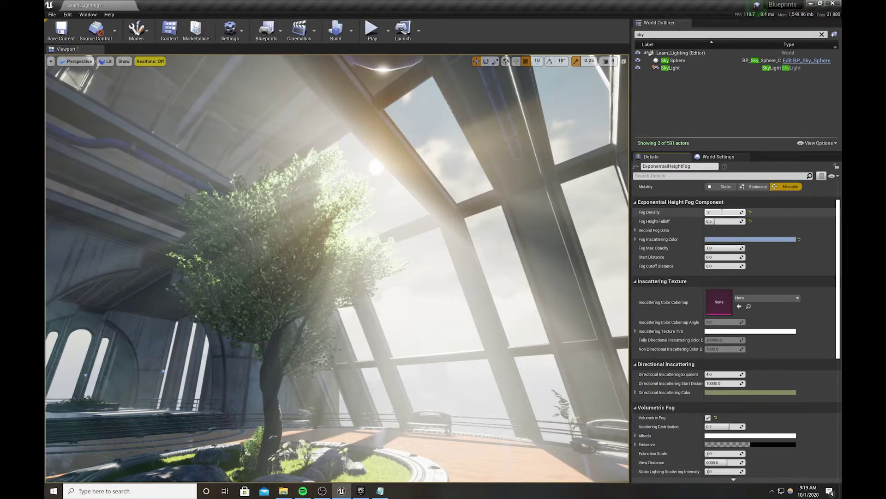
{"action": "key", "text": "Return"}
{"action": "key", "text": "BackSpace"}
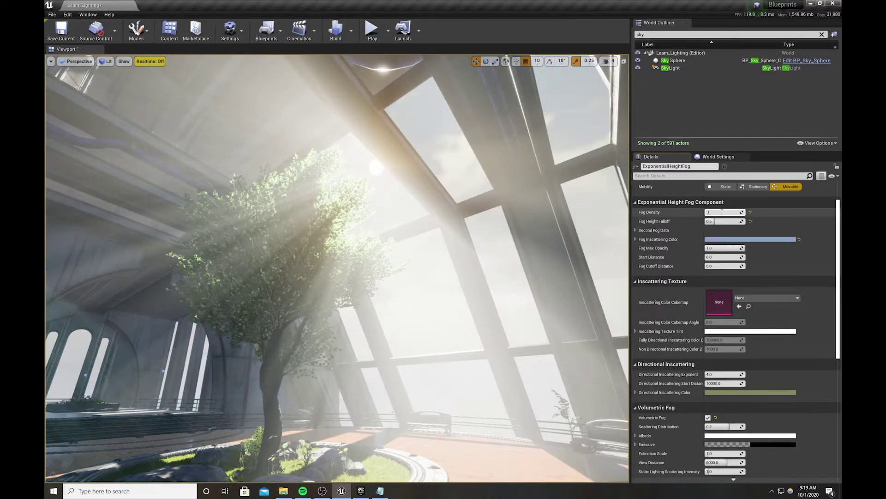
Set the fog density to 0.1 and the fog height falloff to 2.0
{"action": "type", "text": ".1"}
{"action": "key", "text": "Return"}
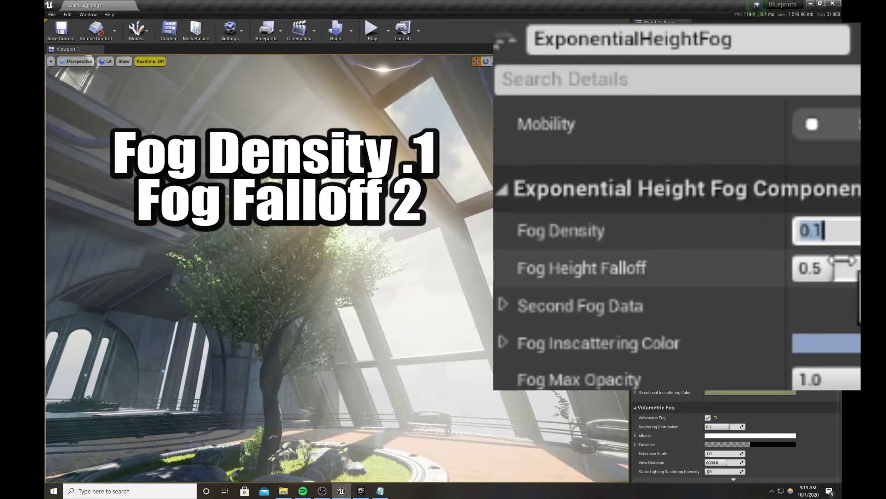
{"action": "left_click", "coordinate": [718, 221]}
{"action": "key", "text": "Return"}
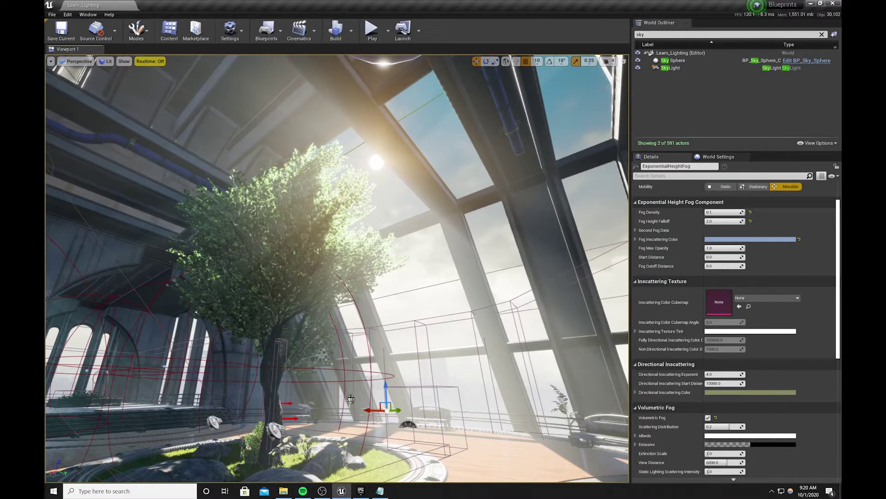
Set the directional light's indirect lighting intensity to 2, comparing it with 0.5
{"action": "left_click", "coordinate": [351, 398]}
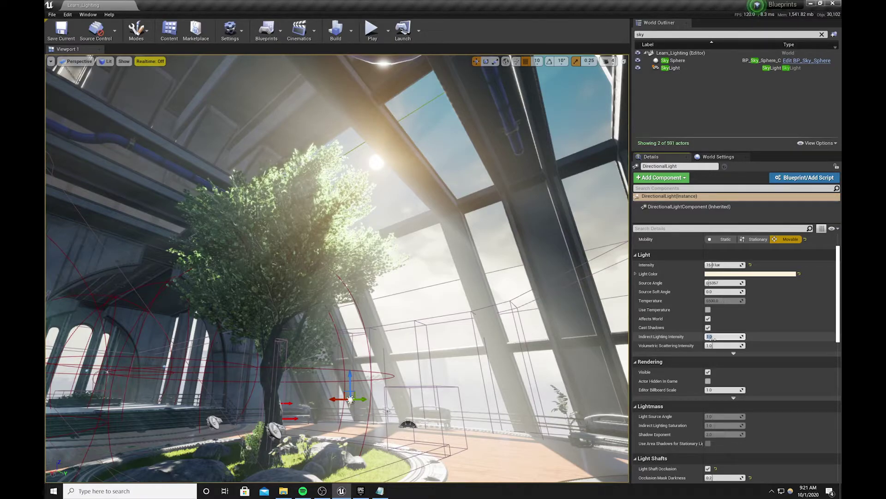
{"action": "type", "text": "2"}
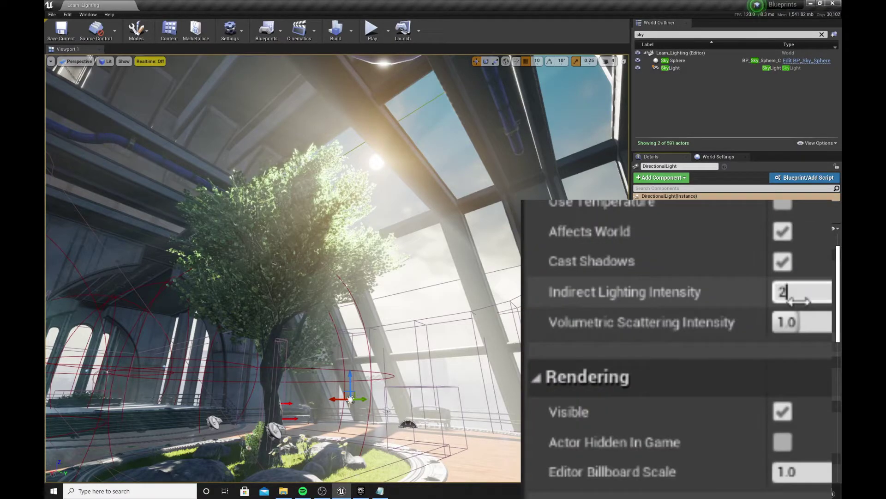
{"action": "key", "text": "Return"}
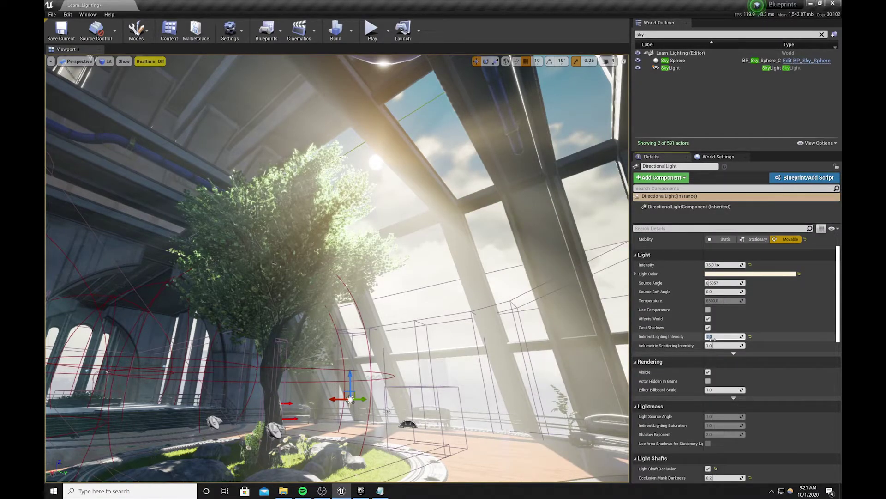
{"action": "key", "text": "BackSpace"}
{"action": "type", "text": ".5"}
{"action": "key", "text": "Return"}
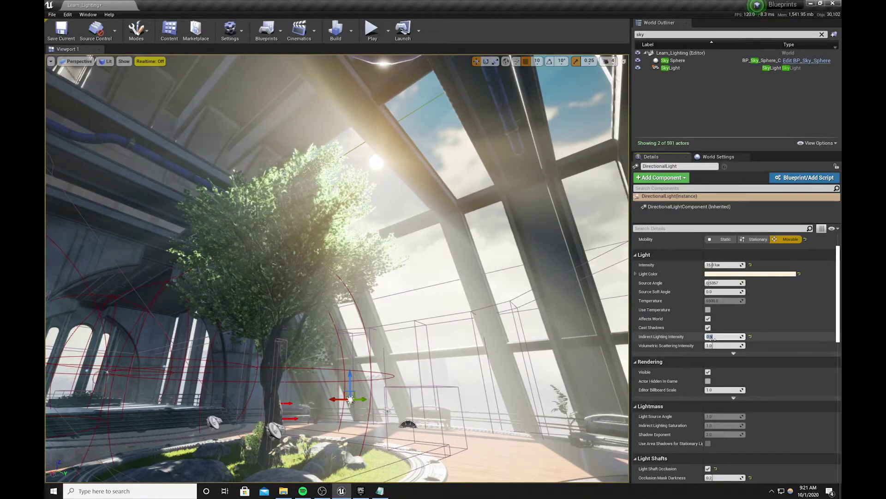
{"action": "type", "text": "2"}
{"action": "key", "text": "Return"}
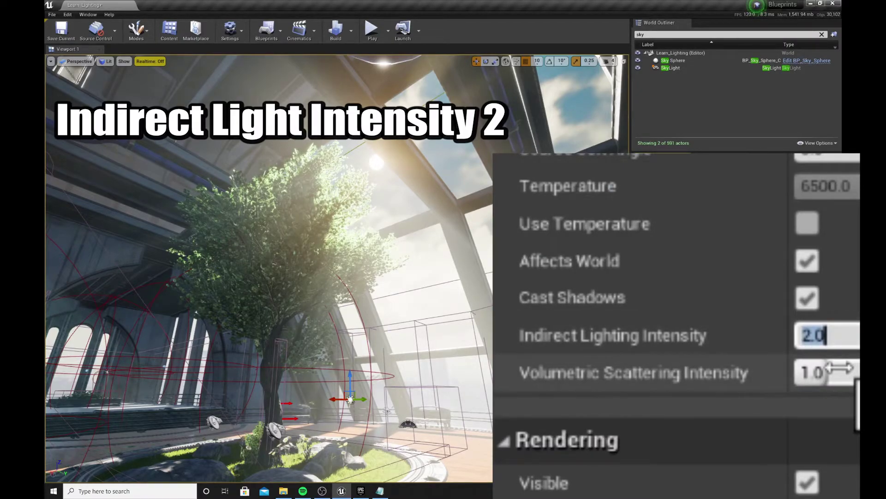
Try volumetric scattering intensities of 4 and 0 on the directional light
{"action": "left_click", "coordinate": [715, 345]}
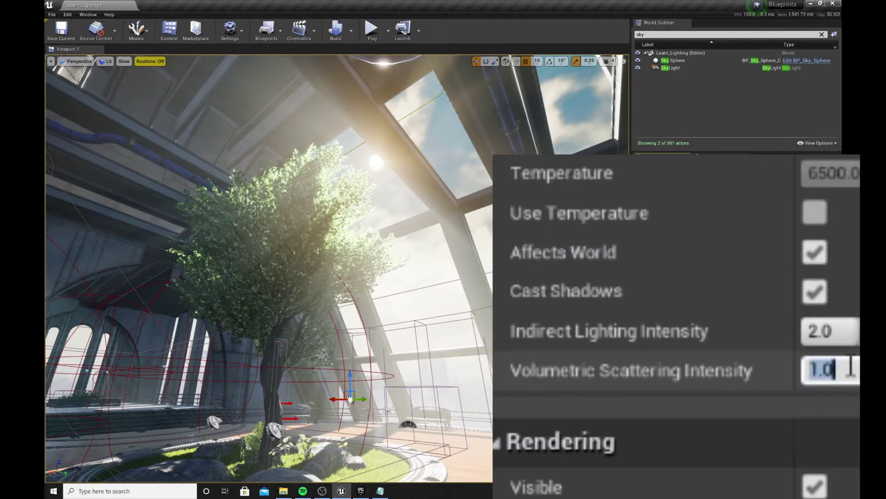
{"action": "type", "text": "4"}
{"action": "key", "text": "Return"}
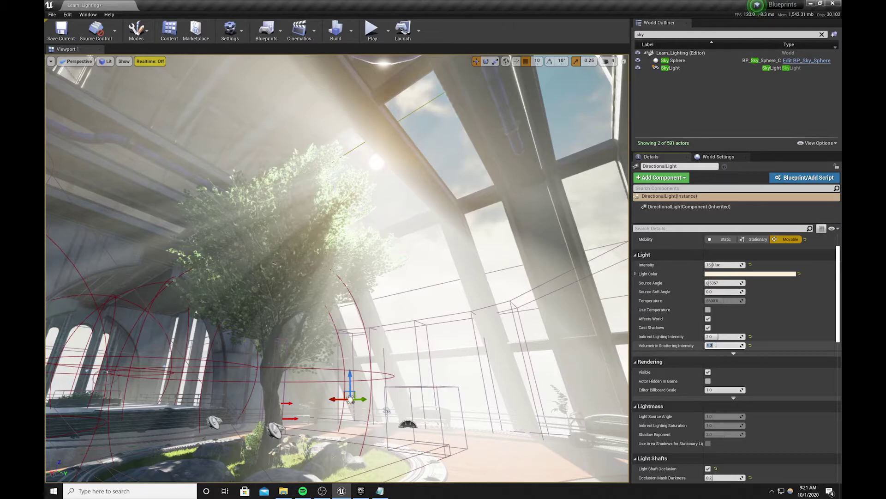
{"action": "type", "text": "0"}
{"action": "key", "text": "Return"}
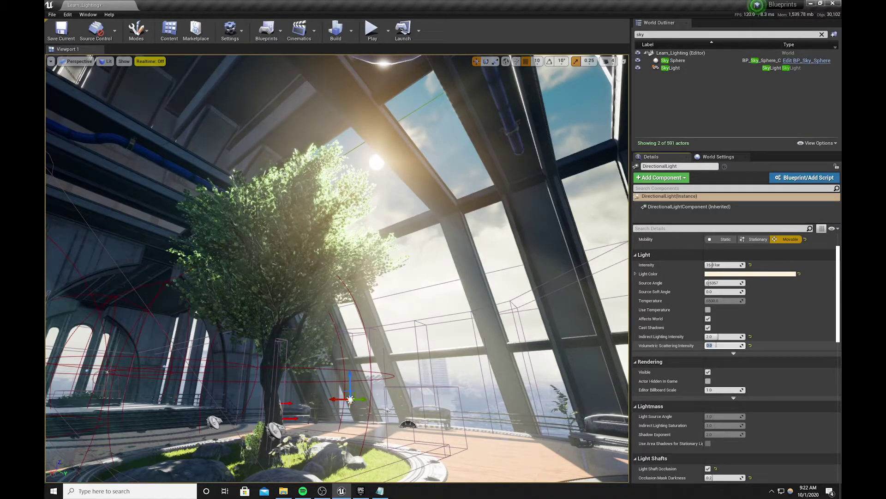
Try a volumetric scattering intensity of 1.5 on the directional light and lower it to 0.8
{"action": "type", "text": "1.5"}
{"action": "key", "text": "Return"}
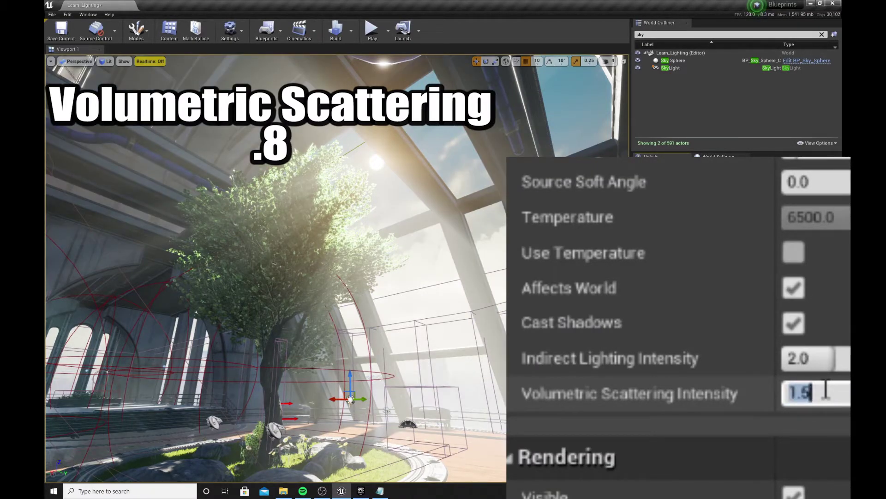
{"action": "type", "text": ".8"}
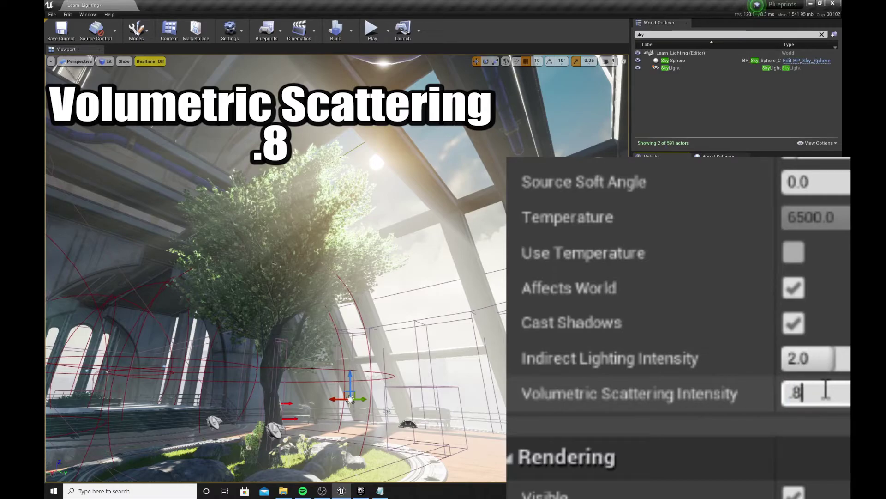
{"action": "key", "text": "Return"}
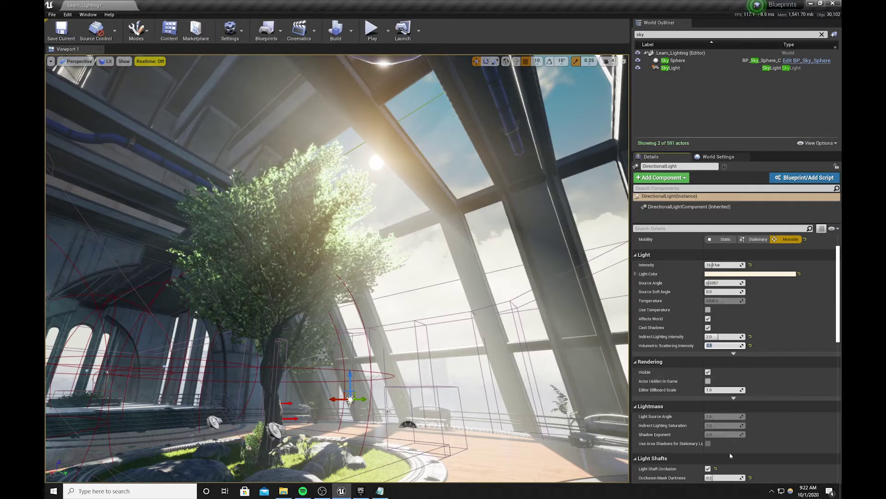
Tune the directional light's light shaft bloom to scale about 0.23, threshold about 0.55 and max brightness about 0.83
{"action": "scroll", "coordinate": [716, 397], "scroll_direction": "down", "scroll_amount": 3}
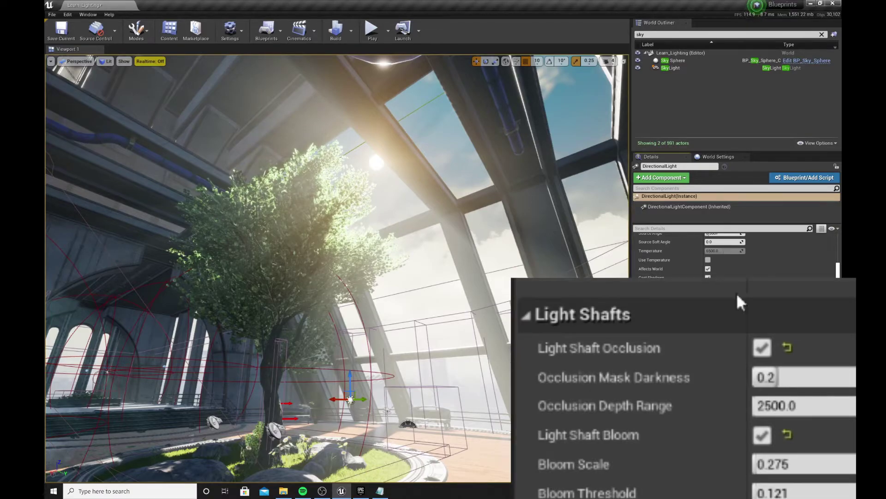
{"action": "scroll", "coordinate": [828, 447], "scroll_direction": "down", "scroll_amount": 1}
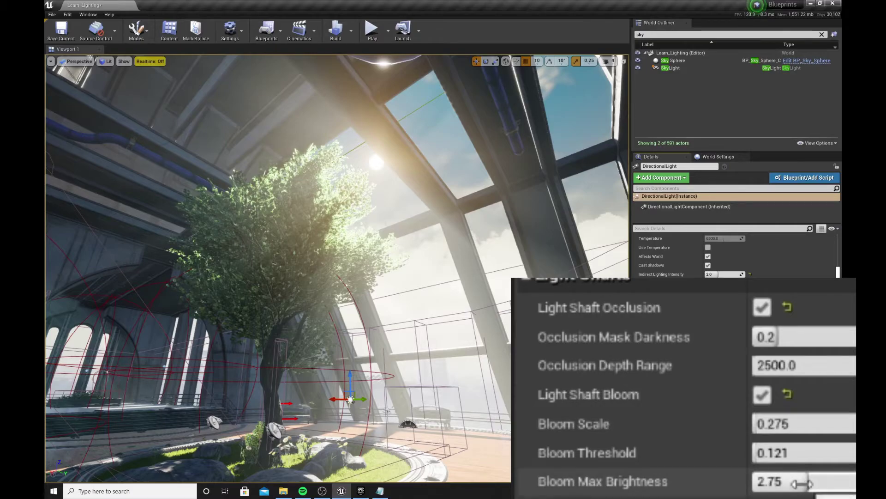
{"action": "left_click_drag", "start_coordinate": [802, 487], "coordinate": [717, 488]}
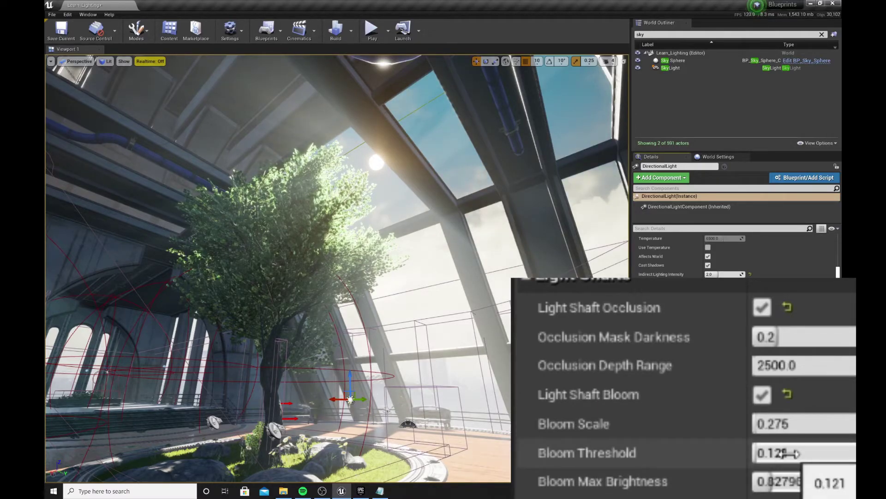
{"action": "mouse_move", "coordinate": [790, 453]}
{"action": "left_mouse_down"}
{"action": "mouse_move", "coordinate": [835, 454]}
{"action": "mouse_move", "coordinate": [794, 453]}
{"action": "mouse_move", "coordinate": [819, 453]}
{"action": "mouse_move", "coordinate": [805, 453]}
{"action": "left_mouse_up"}
{"action": "mouse_move", "coordinate": [801, 425]}
{"action": "left_mouse_down"}
{"action": "mouse_move", "coordinate": [859, 424]}
{"action": "mouse_move", "coordinate": [766, 424]}
{"action": "mouse_move", "coordinate": [796, 424]}
{"action": "left_mouse_up"}
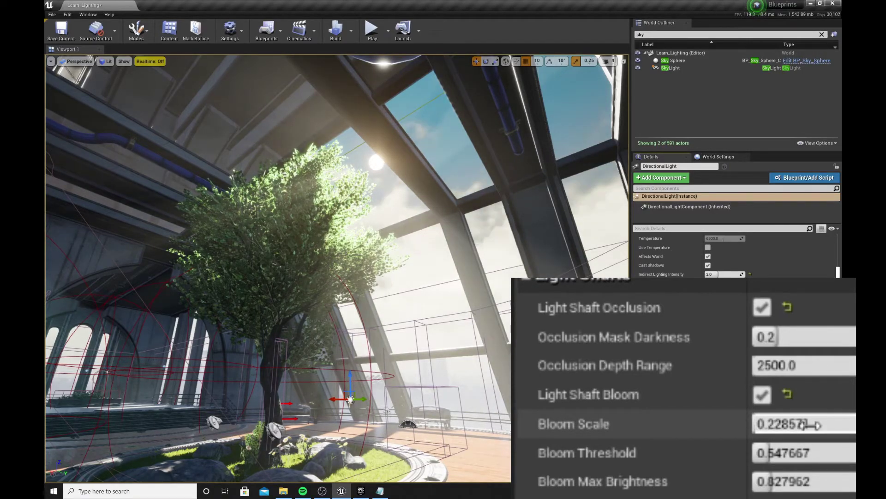
Try a light shaft occlusion depth range of 100000 and bring it down to 15000
{"action": "left_click_drag", "start_coordinate": [781, 366], "coordinate": [845, 366]}
{"action": "left_click", "coordinate": [799, 365]}
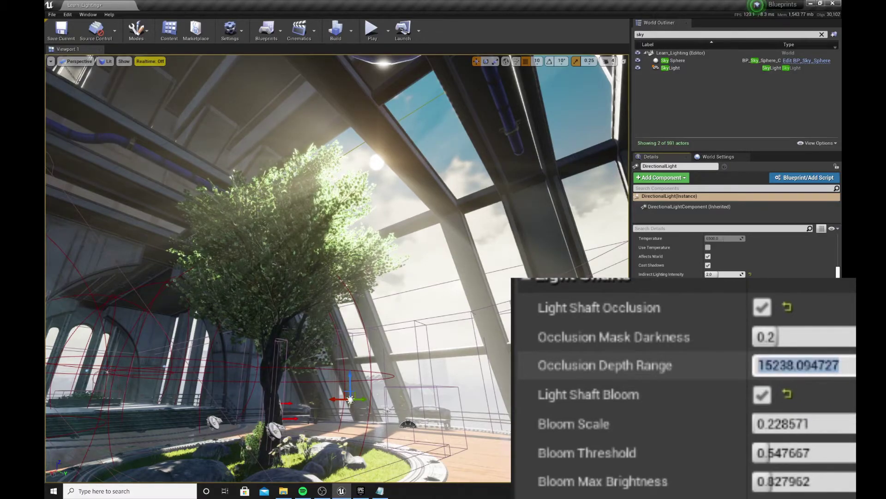
{"action": "type", "text": "100000"}
{"action": "key", "text": "Return"}
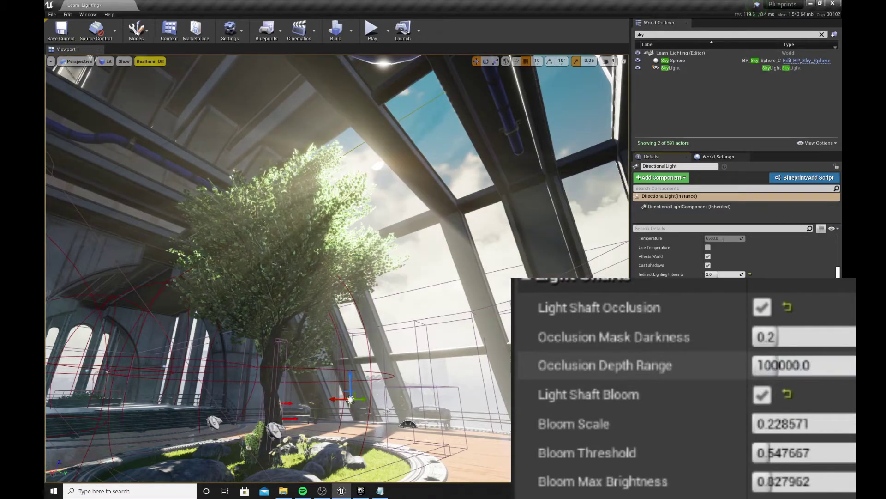
{"action": "left_click", "coordinate": [798, 367]}
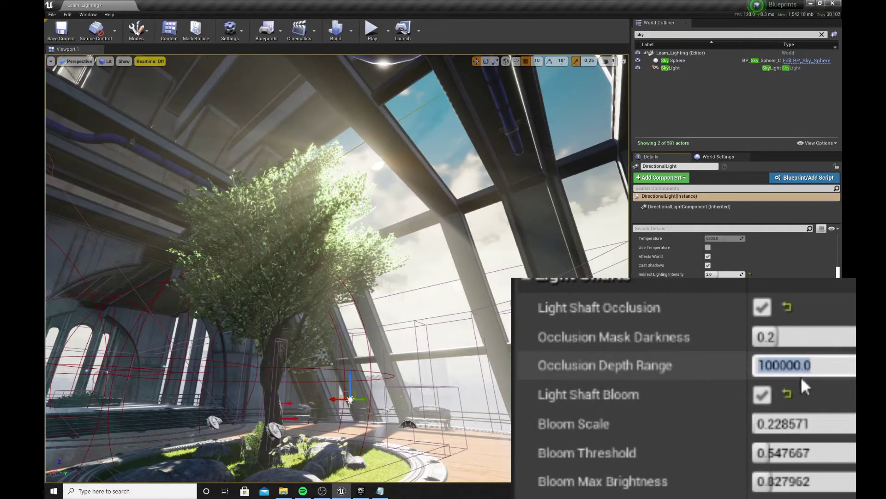
{"action": "type", "text": "15"}
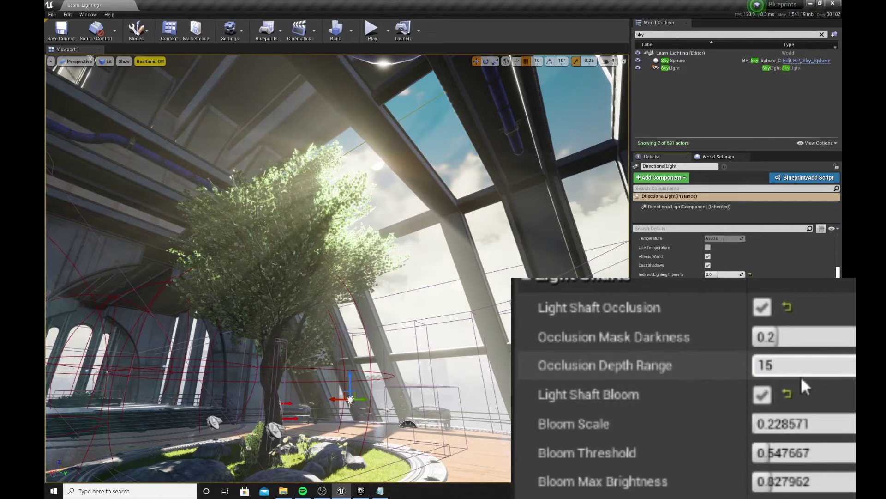
{"action": "key", "text": "Return"}
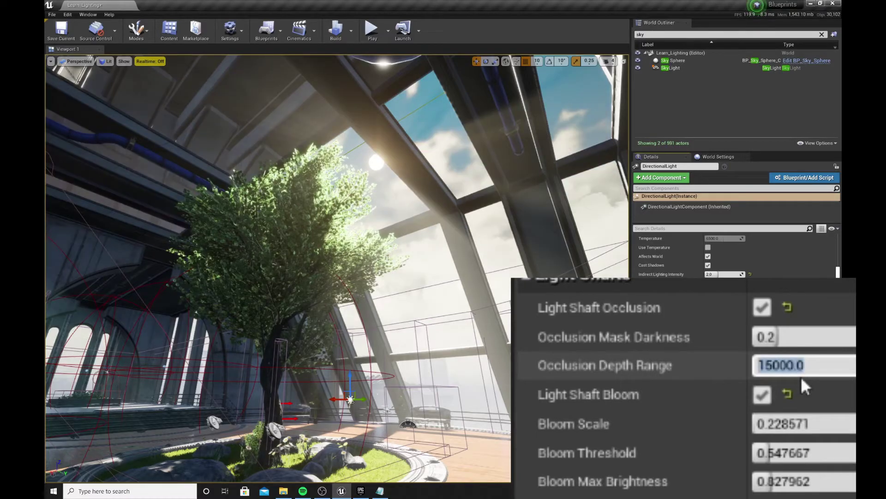
Set the directional light's light shaft occlusion mask darkness to 0.3
{"action": "left_click", "coordinate": [784, 338]}
{"action": "mouse_move", "coordinate": [784, 338]}
{"action": "left_mouse_down"}
{"action": "mouse_move", "coordinate": [813, 338]}
{"action": "mouse_move", "coordinate": [745, 338]}
{"action": "mouse_move", "coordinate": [817, 339]}
{"action": "mouse_move", "coordinate": [790, 338]}
{"action": "left_mouse_up"}
{"action": "left_click", "coordinate": [788, 338]}
{"action": "type", "text": ".3"}
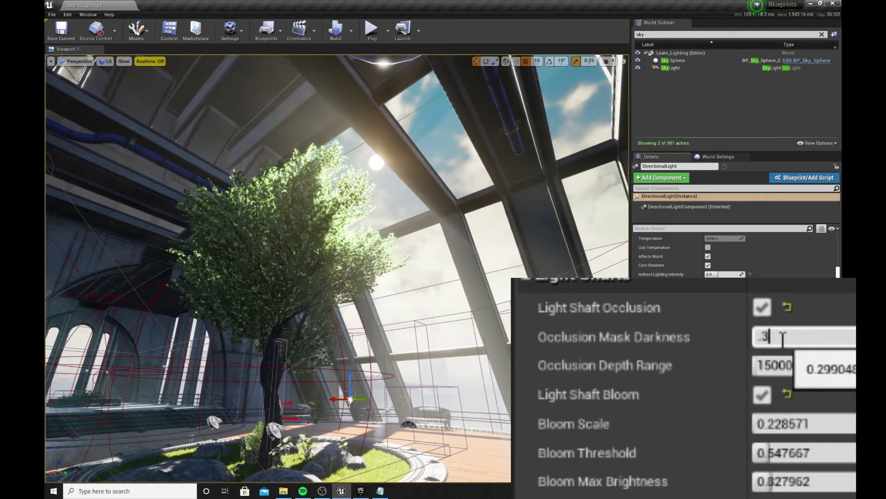
{"action": "key", "text": "Return"}
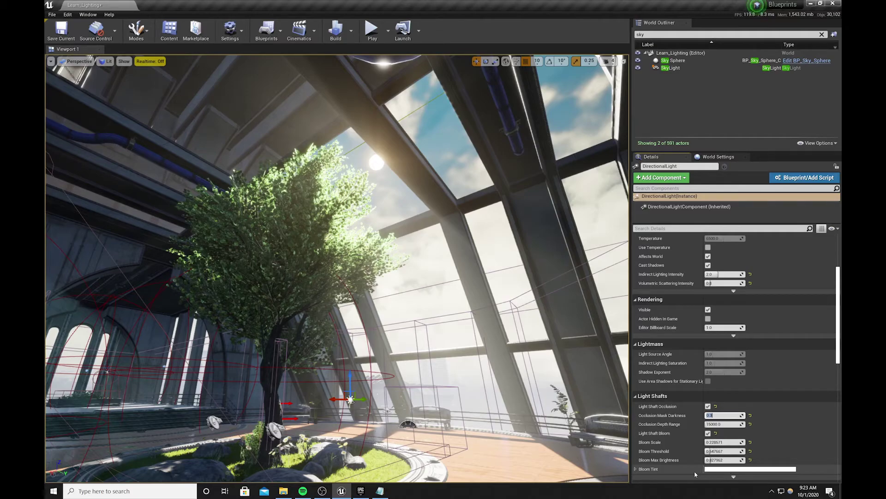
Tint the directional light's light shaft bloom a warm pale orange, hex linear F7C798FF
{"action": "left_click", "coordinate": [717, 469]}
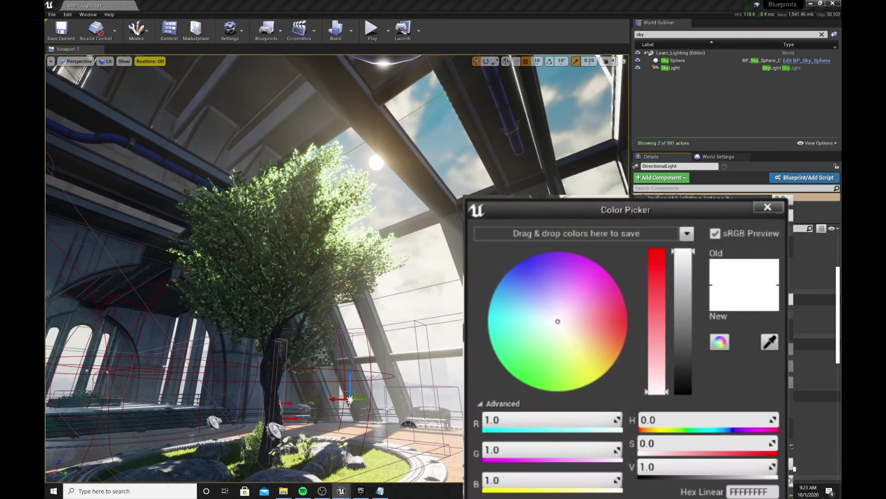
{"action": "left_click_drag", "start_coordinate": [557, 326], "coordinate": [580, 334]}
{"action": "left_click_drag", "start_coordinate": [683, 286], "coordinate": [684, 254]}
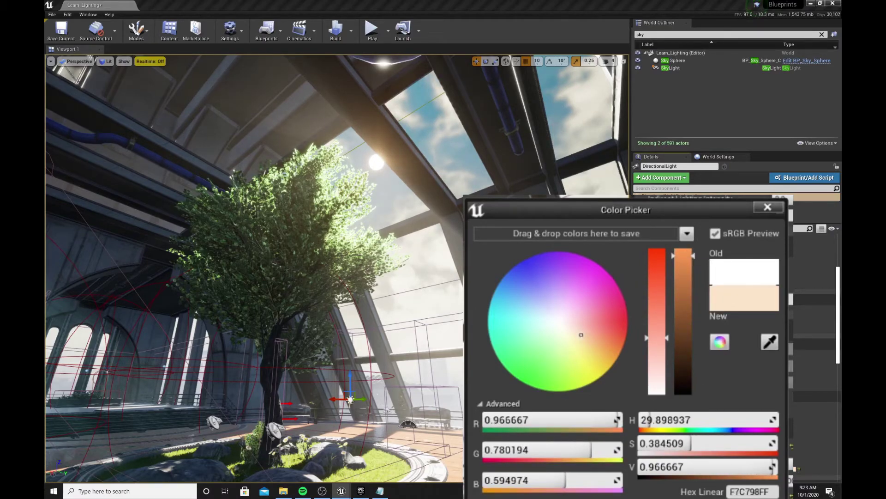
{"action": "left_click_drag", "start_coordinate": [772, 492], "coordinate": [697, 486]}
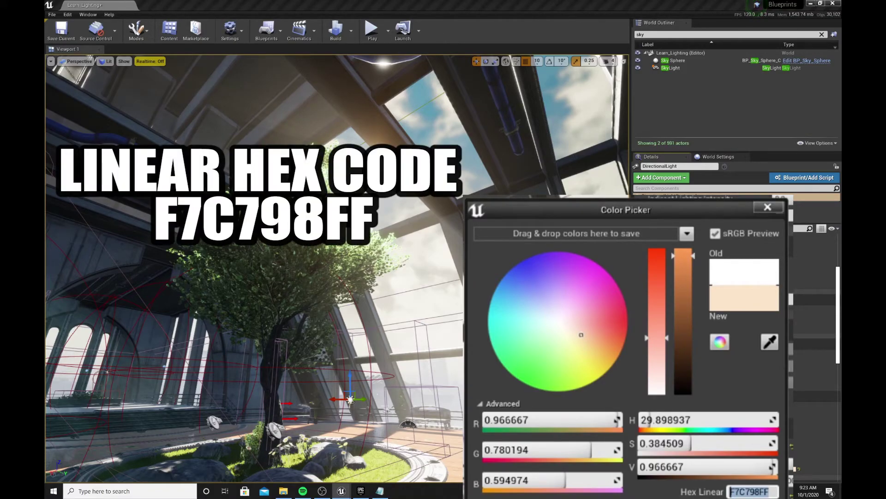
{"action": "key", "text": "Escape"}
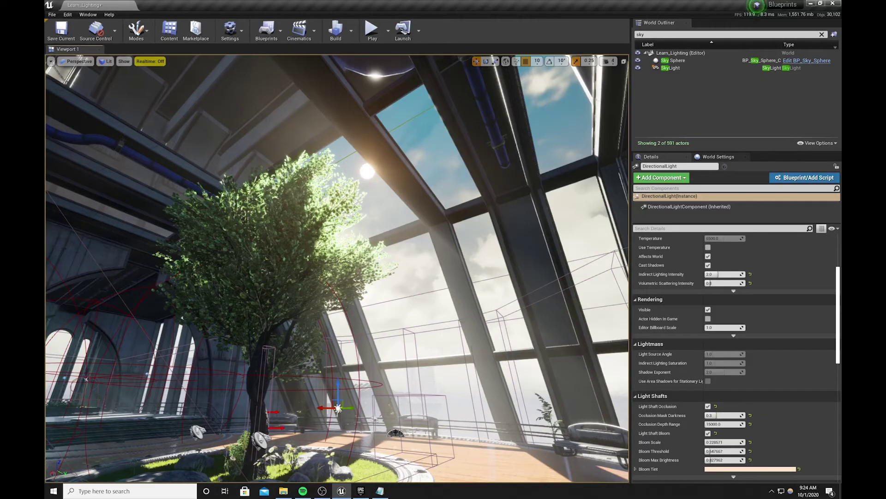
Select the Sky Light, switch the viewport to game view and set the light's intensity scale to 0.2
{"action": "left_click", "coordinate": [395, 433]}
{"action": "key", "text": "g"}
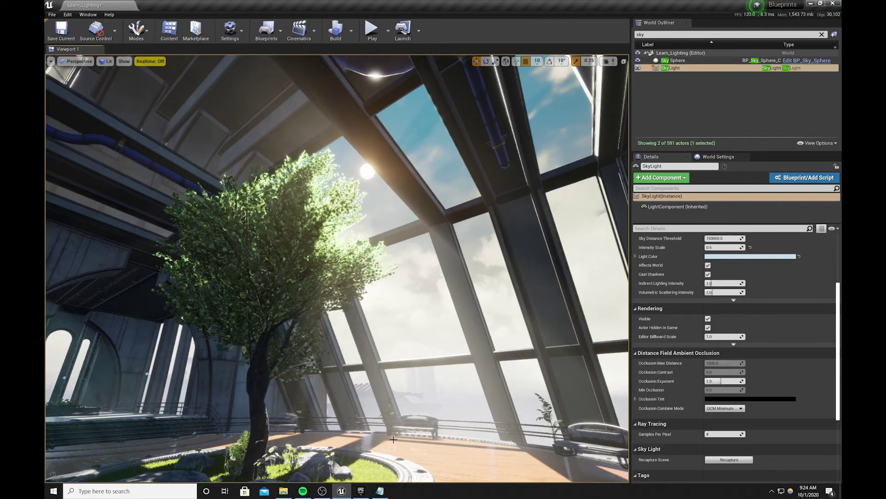
{"action": "scroll", "coordinate": [727, 392], "scroll_direction": "up", "scroll_amount": 2}
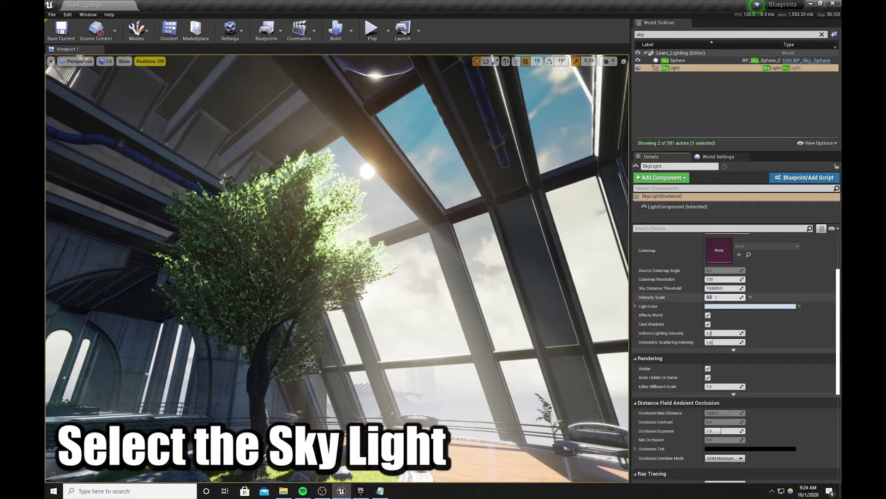
{"action": "key", "text": "Return"}
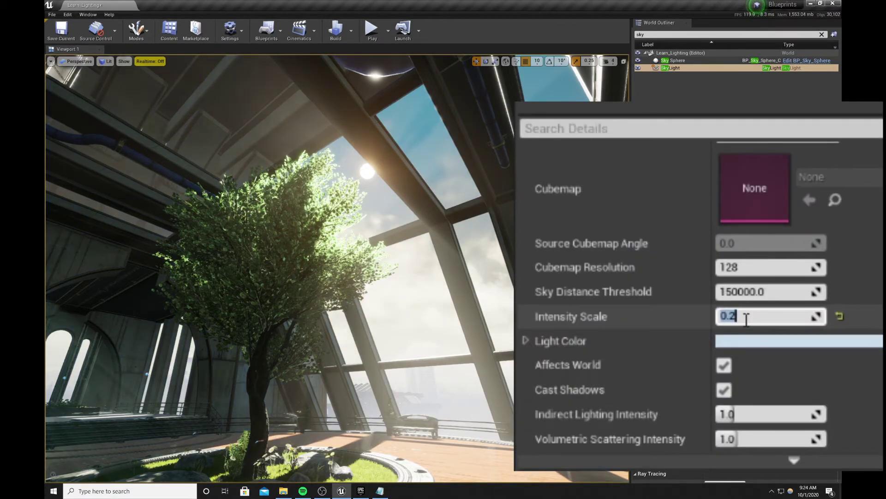
Try a Sky Light intensity scale of 0.6 and bring it back to 0.2
{"action": "type", "text": ".6"}
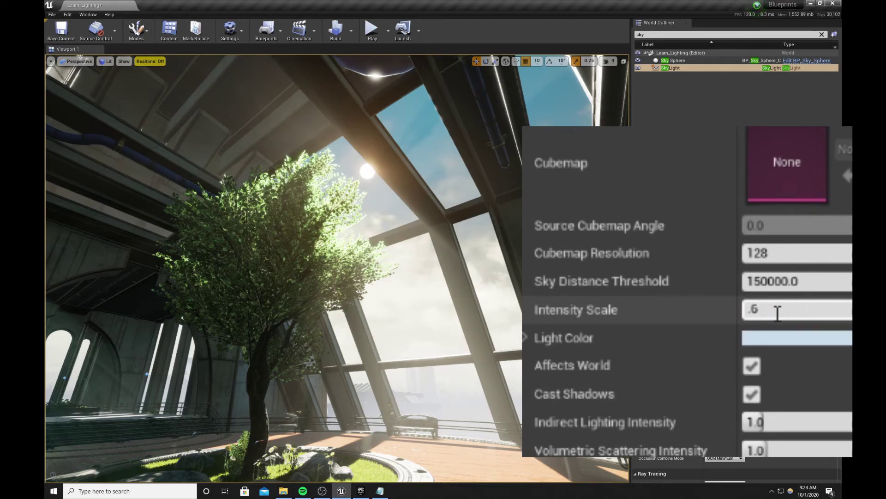
{"action": "key", "text": "Return"}
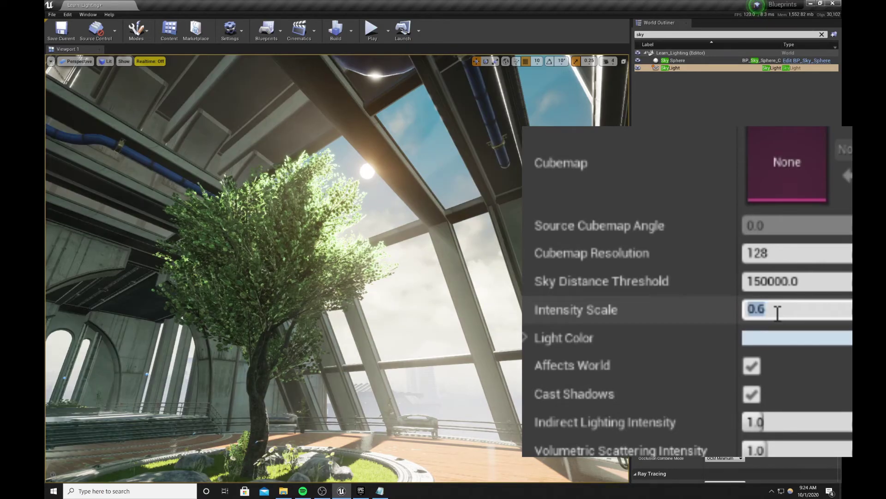
{"action": "type", "text": ".2"}
{"action": "key", "text": "Return"}
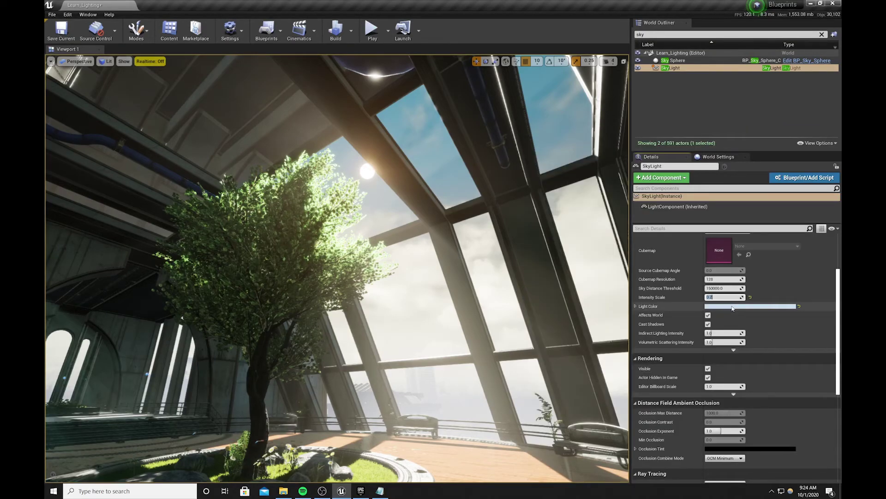
Change the Sky Light's color to a darker, more saturated blue with saturation 0.725 and value about 0.34
{"action": "left_click", "coordinate": [732, 307]}
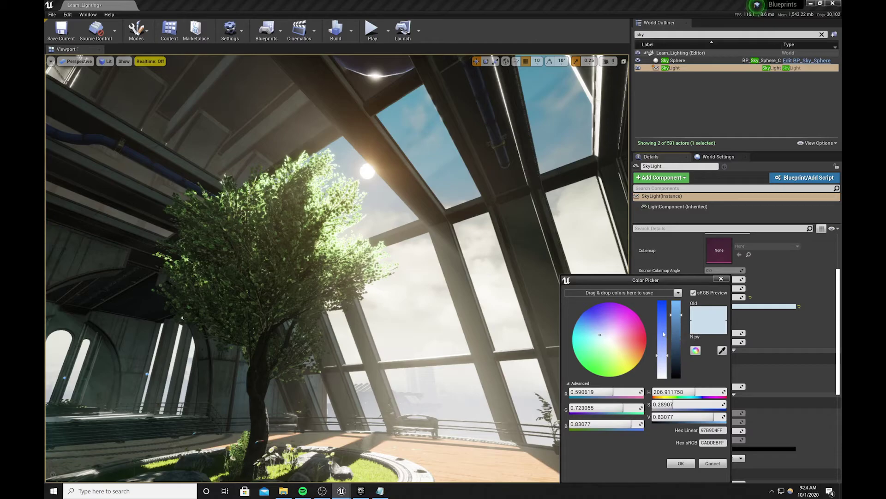
{"action": "left_click_drag", "start_coordinate": [663, 349], "coordinate": [662, 323]}
{"action": "left_click_drag", "start_coordinate": [676, 352], "coordinate": [687, 385]}
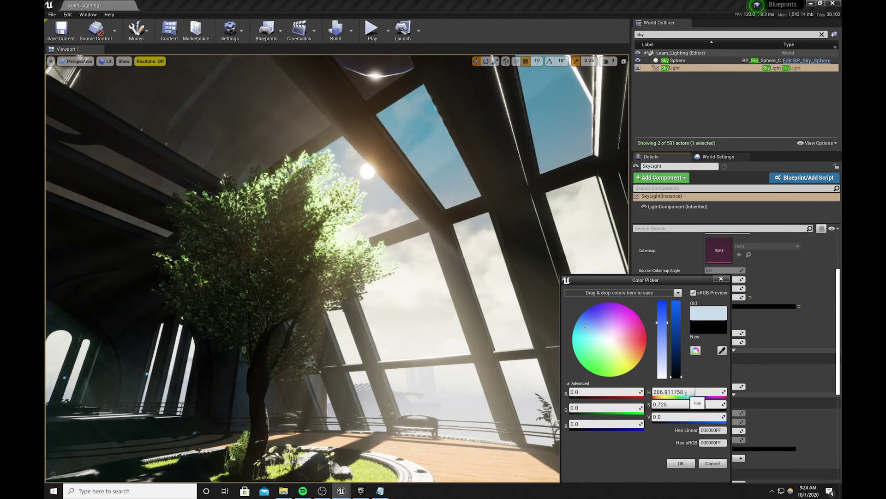
{"action": "mouse_move", "coordinate": [676, 375]}
{"action": "left_mouse_down"}
{"action": "mouse_move", "coordinate": [675, 318]}
{"action": "mouse_move", "coordinate": [682, 380]}
{"action": "left_mouse_up"}
{"action": "left_click_drag", "start_coordinate": [679, 376], "coordinate": [681, 351]}
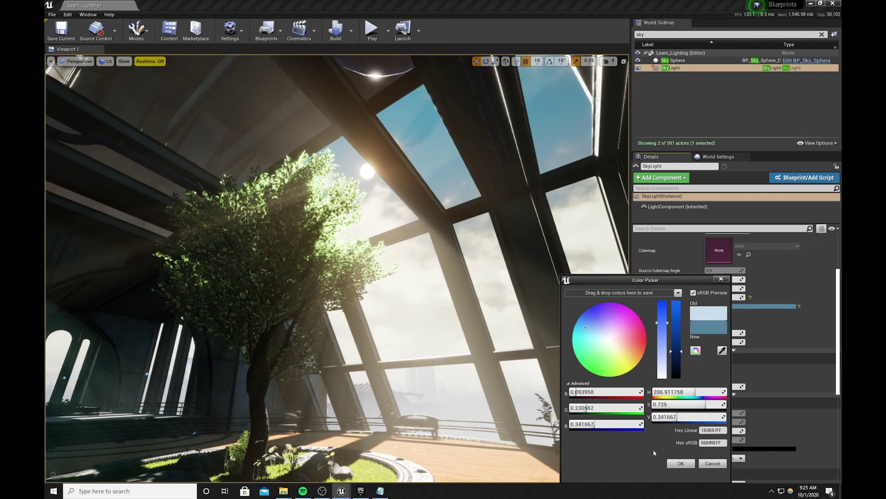